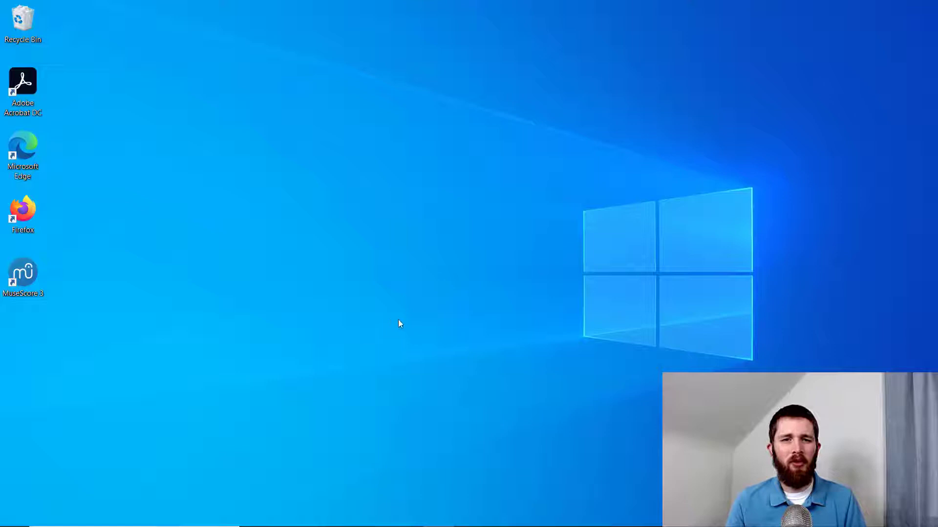
Step: Select the MuseScore 3 shortcut on the desktop
{"action": "left_click", "coordinate": [30, 278]}
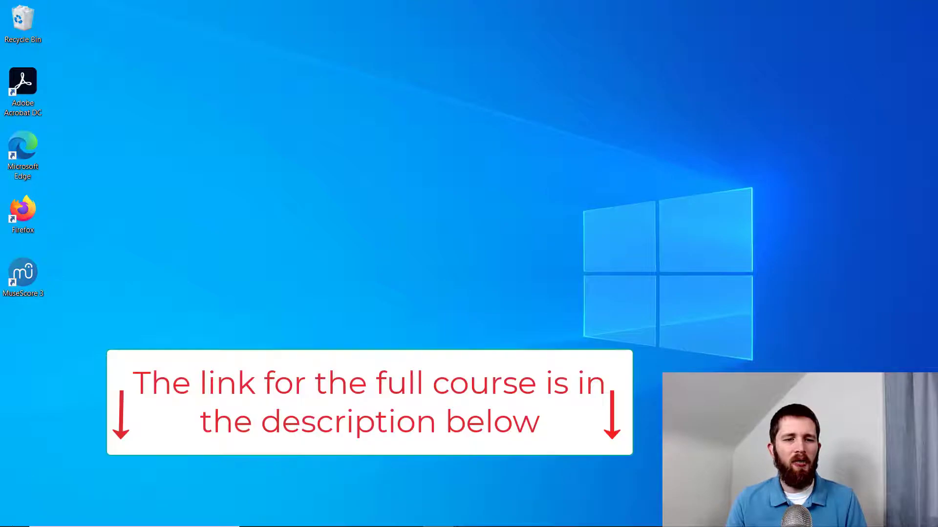
Step: Launch MuseScore 3 from its folder in the Start menu app list
{"action": "left_click", "coordinate": [13, 515]}
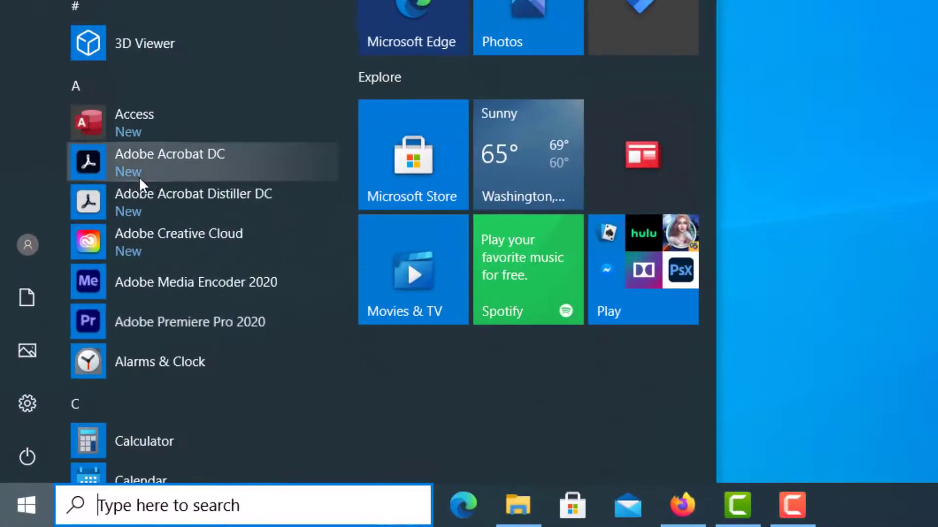
{"action": "scroll", "coordinate": [85, 335], "scroll_direction": "down", "scroll_amount": 5}
{"action": "scroll", "coordinate": [159, 174], "scroll_direction": "down", "scroll_amount": 10}
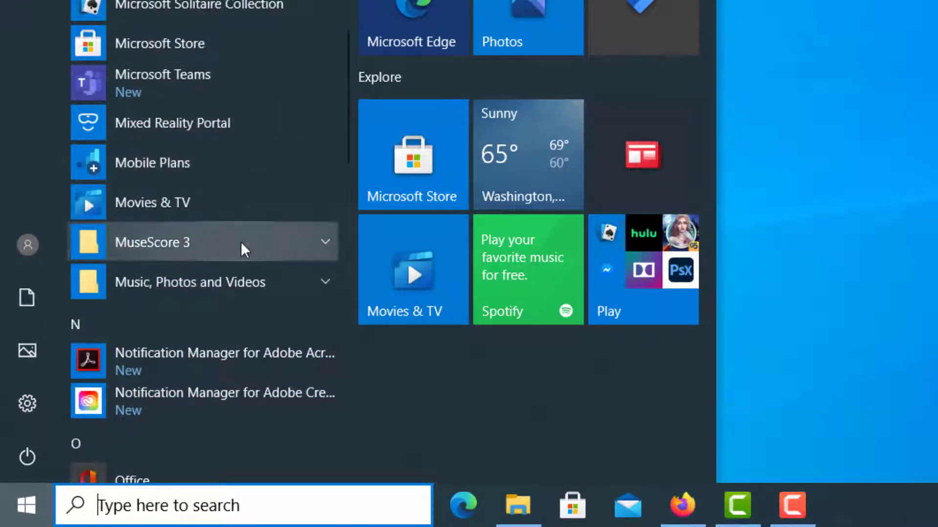
{"action": "left_click", "coordinate": [247, 241]}
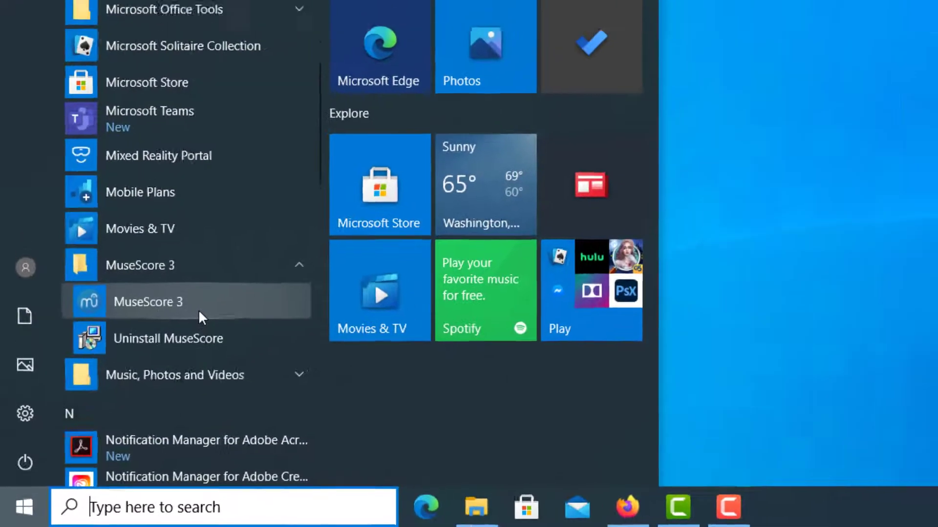
{"action": "left_click", "coordinate": [215, 291]}
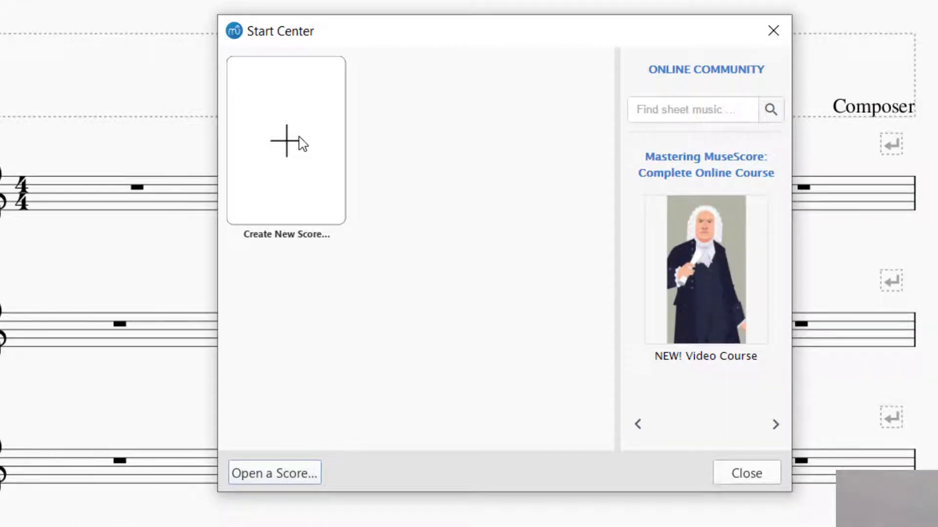
Step: Start a new score titled 'Test Title #1' with subtitle 'Amazing Piece of Music' and the composer's name
{"action": "left_click", "coordinate": [300, 122]}
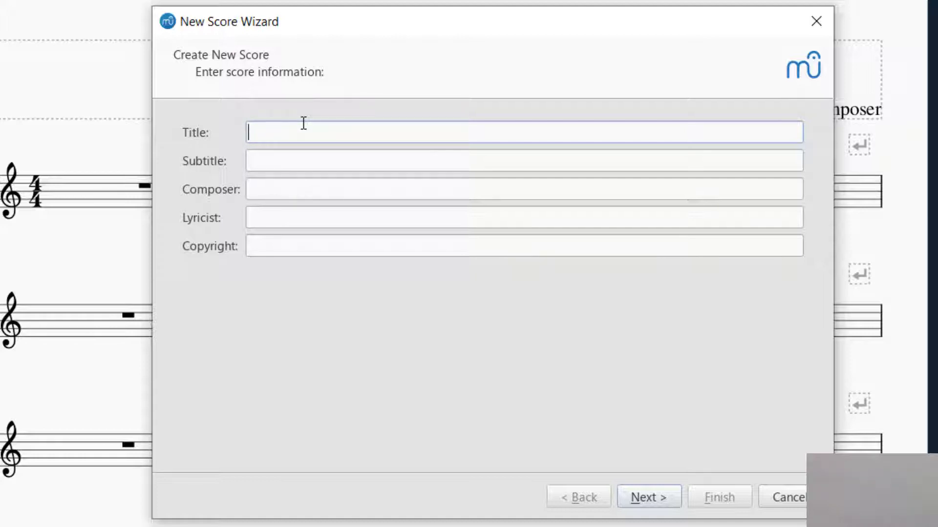
{"action": "type", "text": "Test Titles#1"}
{"action": "left_click", "coordinate": [318, 170]}
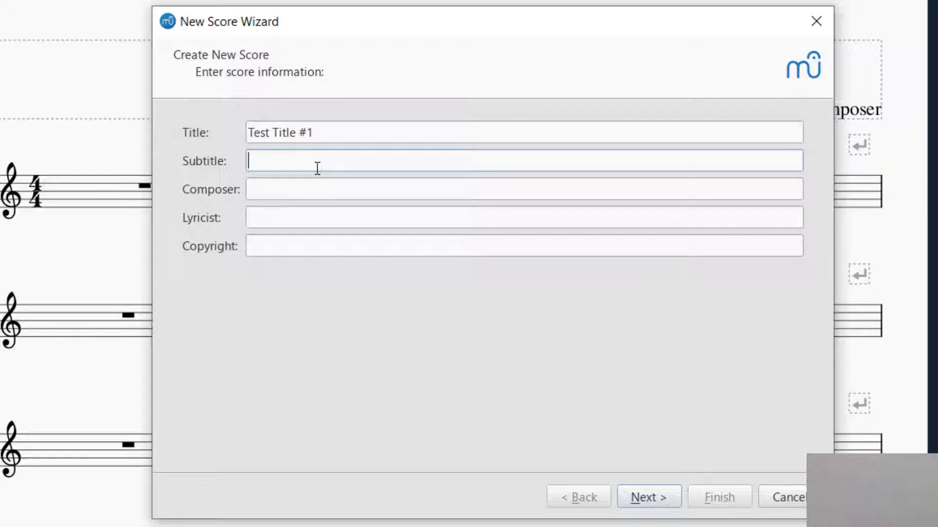
{"action": "type", "text": "Amazing Piece of Music"}
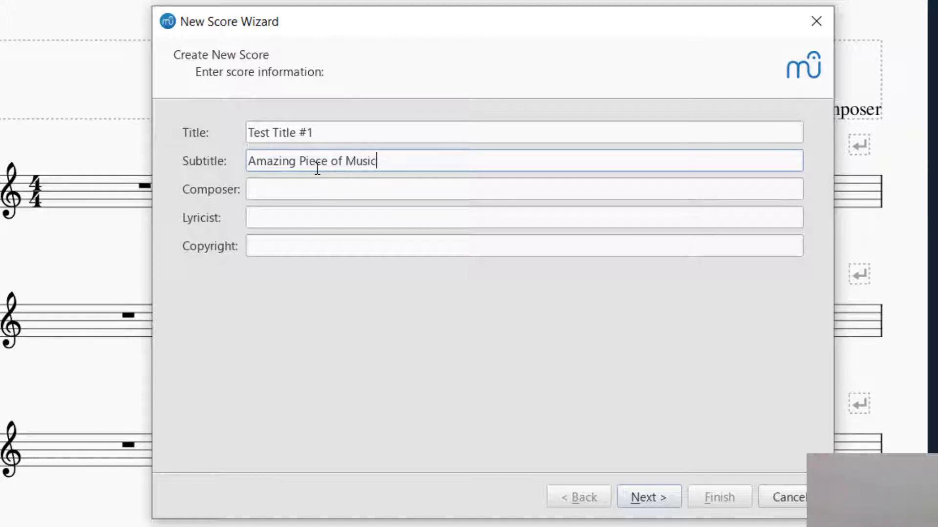
{"action": "left_click", "coordinate": [332, 190]}
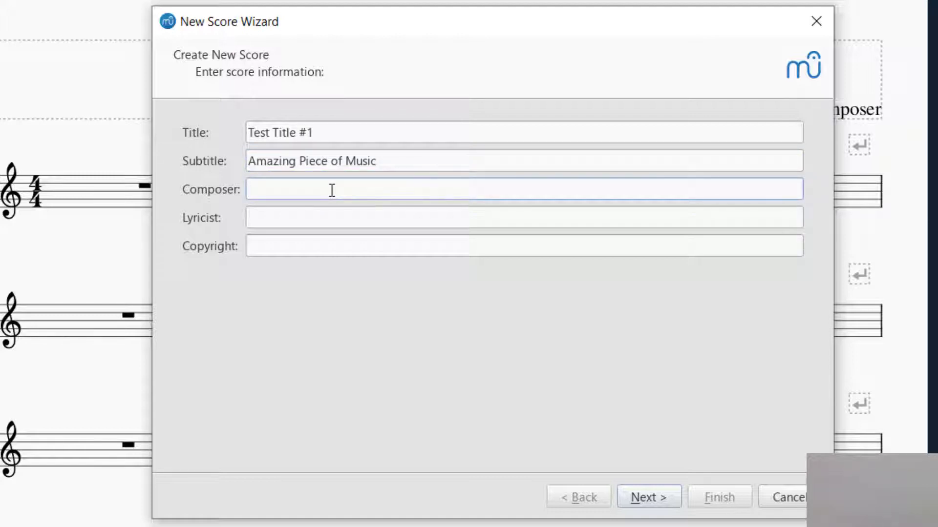
{"action": "type", "text": "Kyle Davies"}
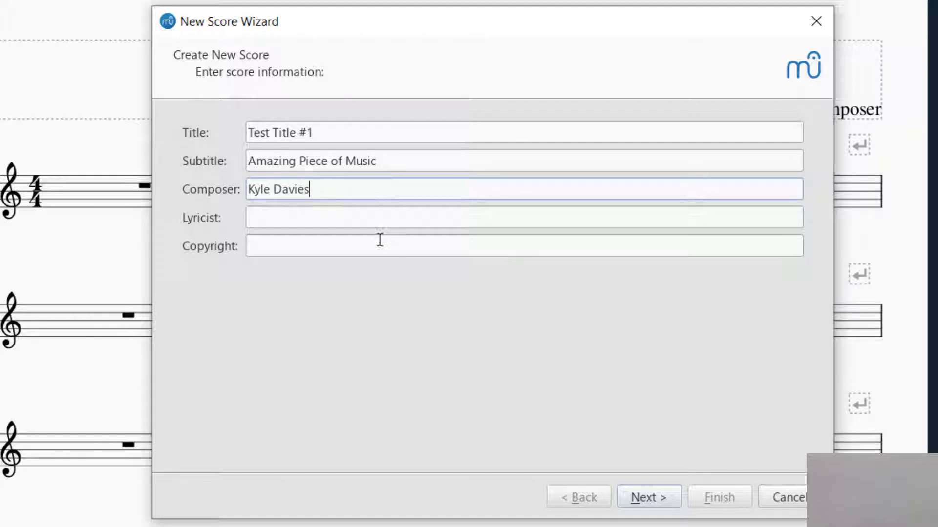
Step: Enter copyright '2020, ABCD Music Publishing, All Rights Reserved' and continue to templates
{"action": "left_click", "coordinate": [368, 223]}
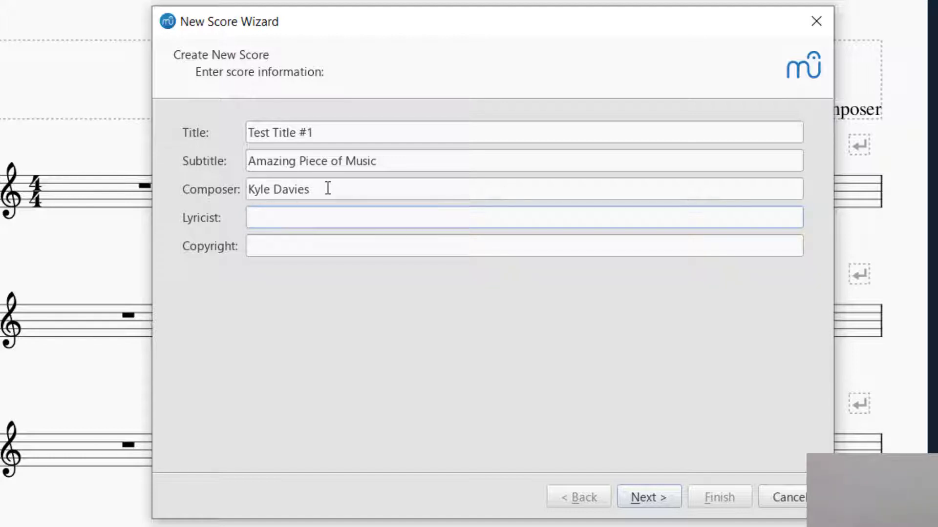
{"action": "left_click", "coordinate": [290, 238]}
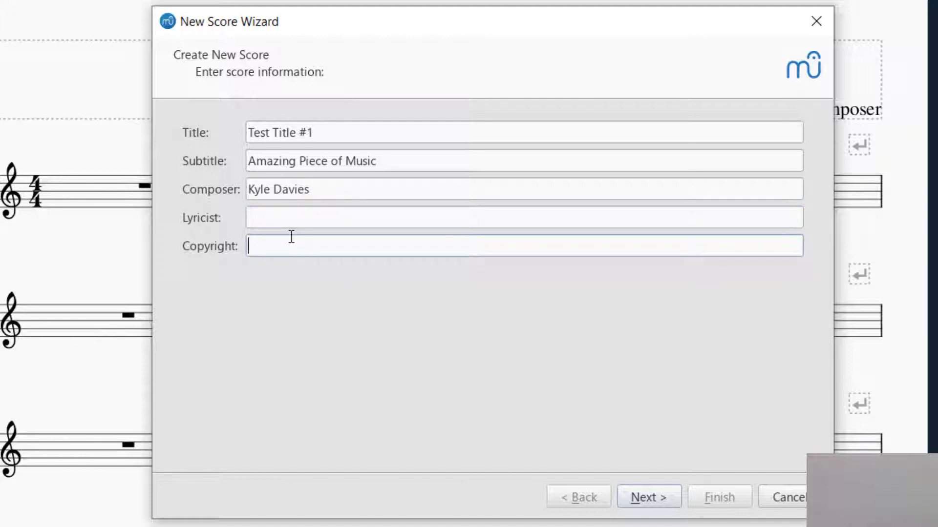
{"action": "type", "text": "2020"}
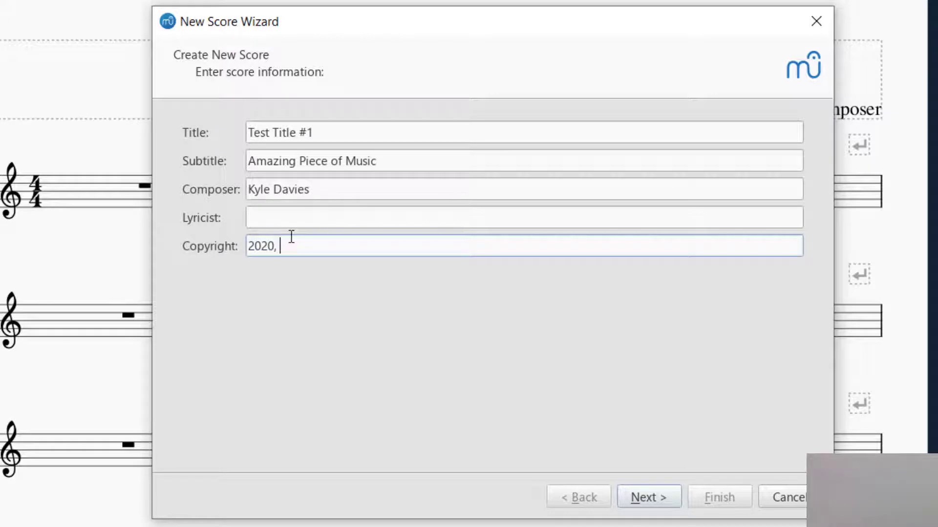
{"action": "type", "text": ", ABCD"}
{"action": "type", "text": "Music Publis"}
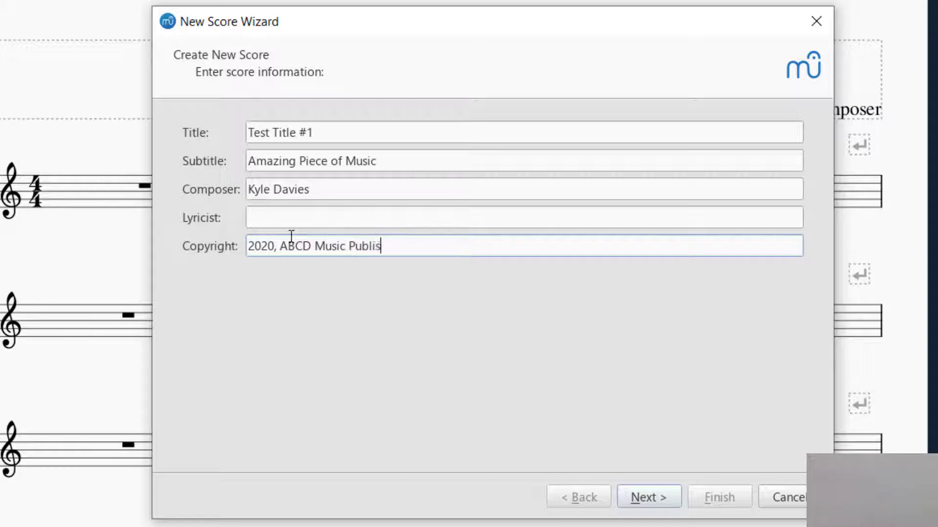
{"action": "type", "text": "hing, All Rights R"}
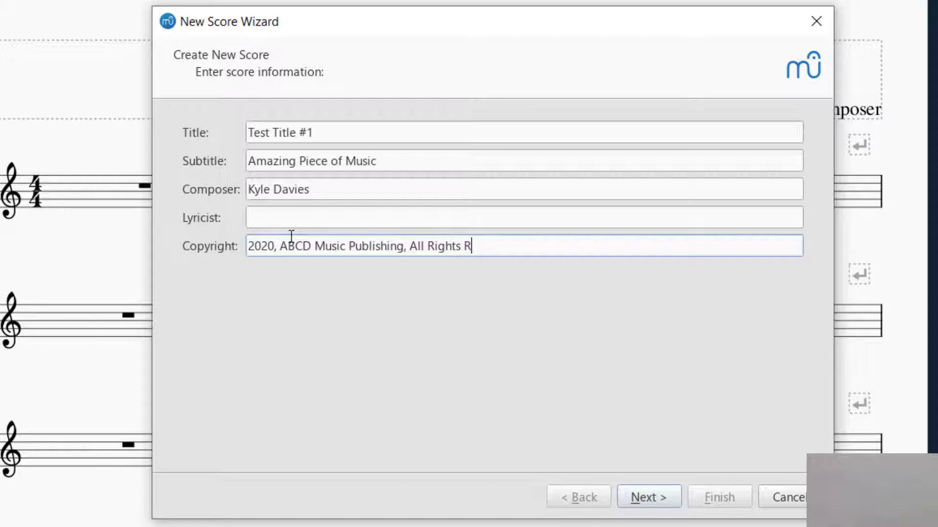
{"action": "type", "text": "eserveed"}
{"action": "key", "text": "BackSpace"}
{"action": "key", "text": "BackSpace"}
{"action": "type", "text": "d"}
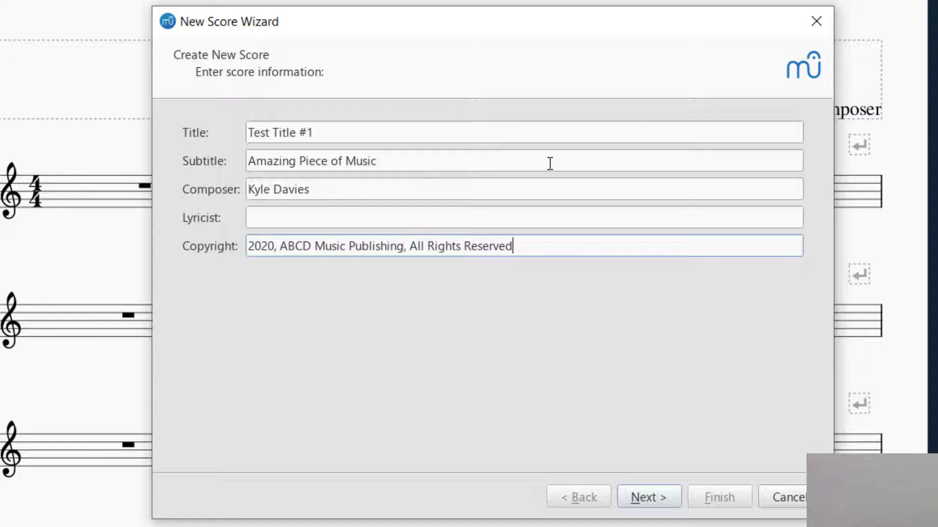
{"action": "left_click", "coordinate": [652, 499]}
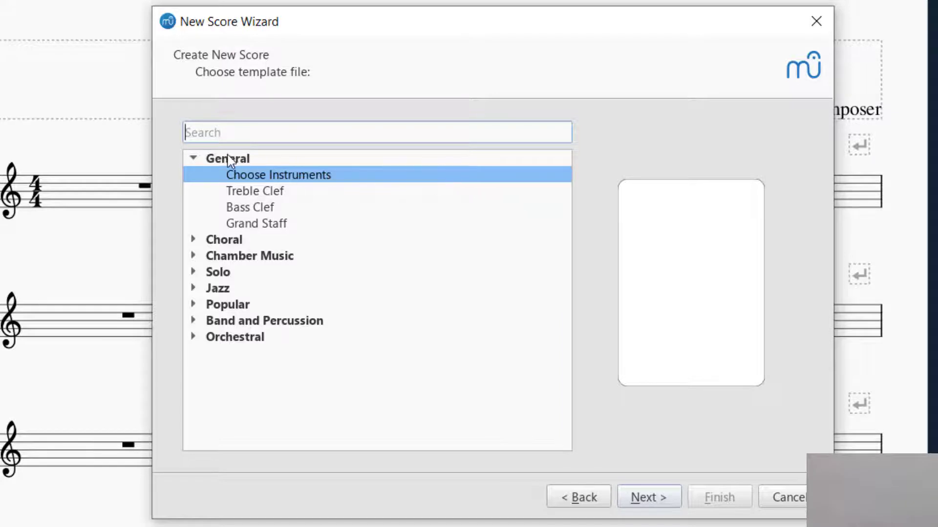
Step: Preview the Treble, Bass and Grand Staff templates and browse the Choral, Solo, Jazz and Band categories
{"action": "left_click", "coordinate": [267, 191]}
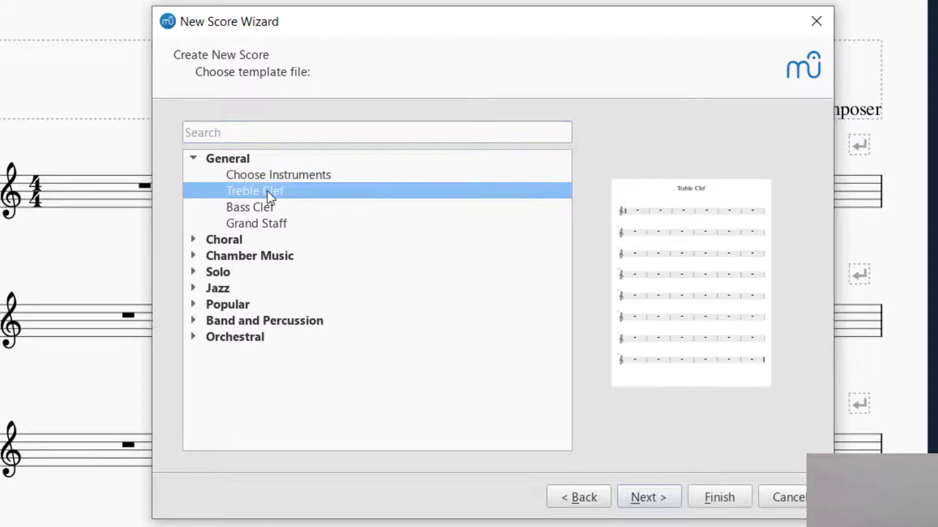
{"action": "left_click", "coordinate": [265, 206]}
{"action": "left_click", "coordinate": [285, 227]}
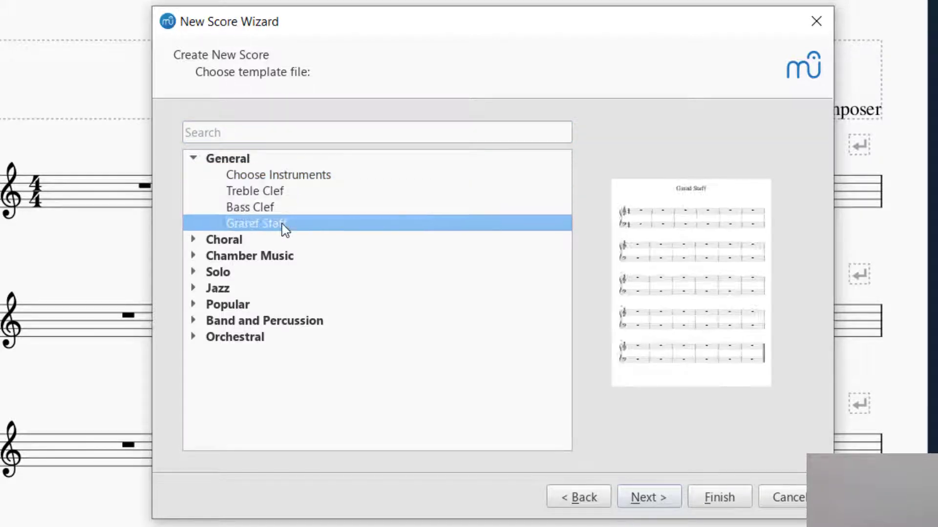
{"action": "left_click", "coordinate": [193, 239]}
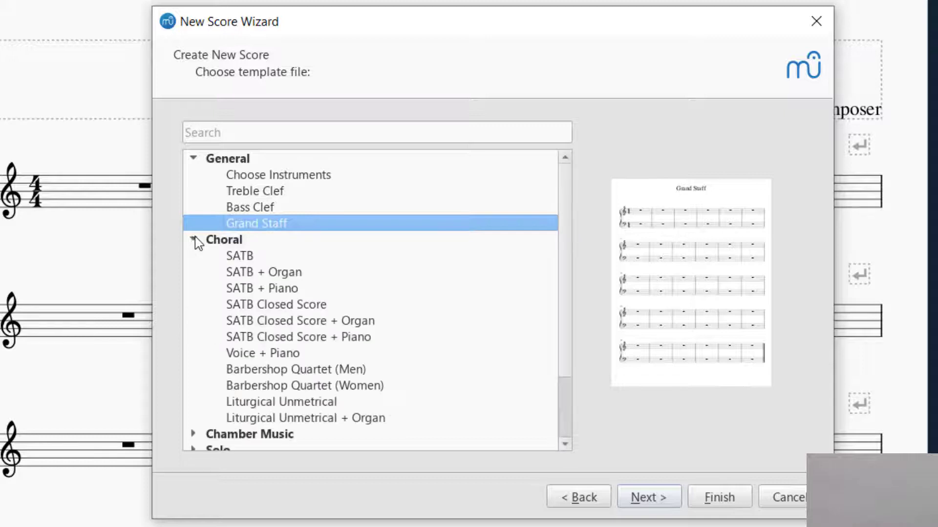
{"action": "left_click", "coordinate": [193, 239]}
{"action": "left_click", "coordinate": [194, 273]}
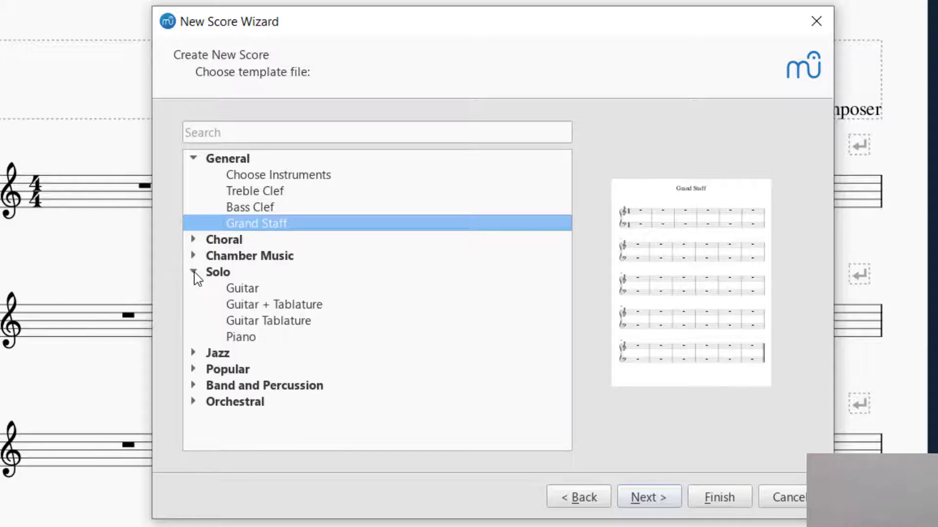
{"action": "left_click", "coordinate": [194, 273]}
{"action": "left_click", "coordinate": [197, 291]}
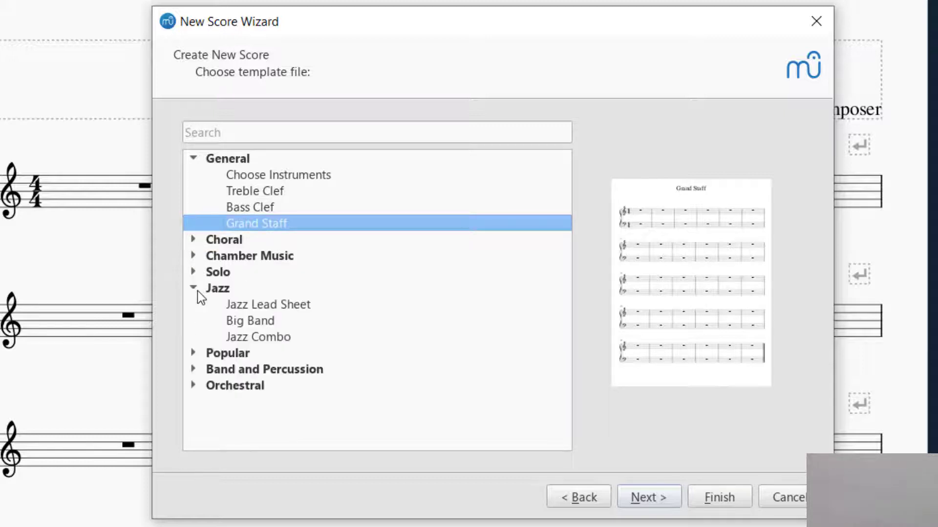
{"action": "left_click", "coordinate": [198, 291]}
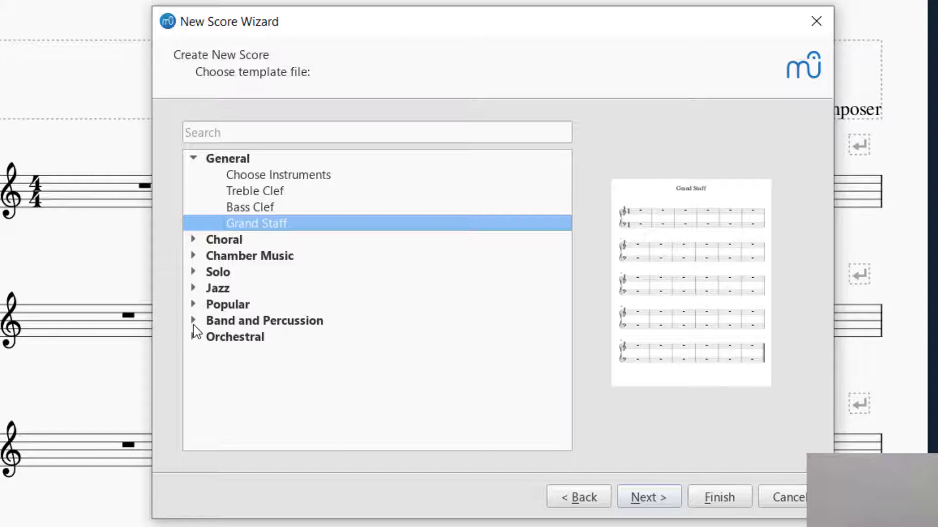
{"action": "left_click", "coordinate": [194, 325]}
{"action": "left_click", "coordinate": [193, 324]}
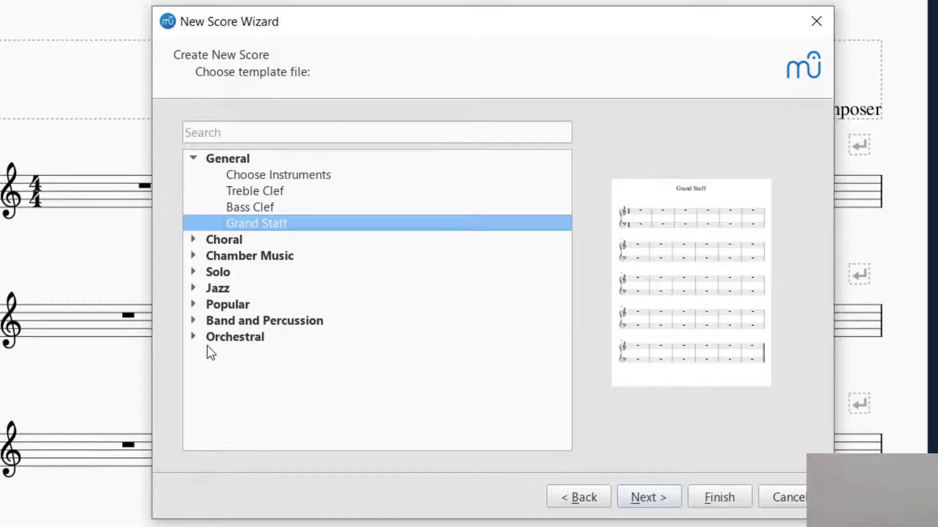
Step: Select the Choral SATB + Piano template after comparing the SATB organ variants
{"action": "left_click", "coordinate": [195, 241]}
{"action": "left_click", "coordinate": [273, 288]}
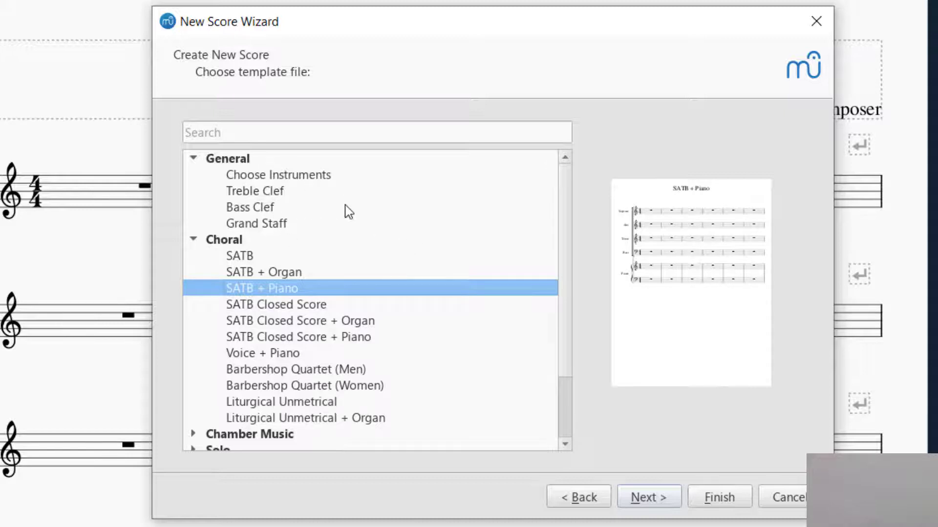
{"action": "left_click", "coordinate": [275, 273]}
{"action": "left_click", "coordinate": [280, 291]}
{"action": "left_click", "coordinate": [288, 321]}
{"action": "left_click", "coordinate": [288, 292]}
Step: Choose the G major key signature and a 3/4 time signature
{"action": "left_click", "coordinate": [643, 500]}
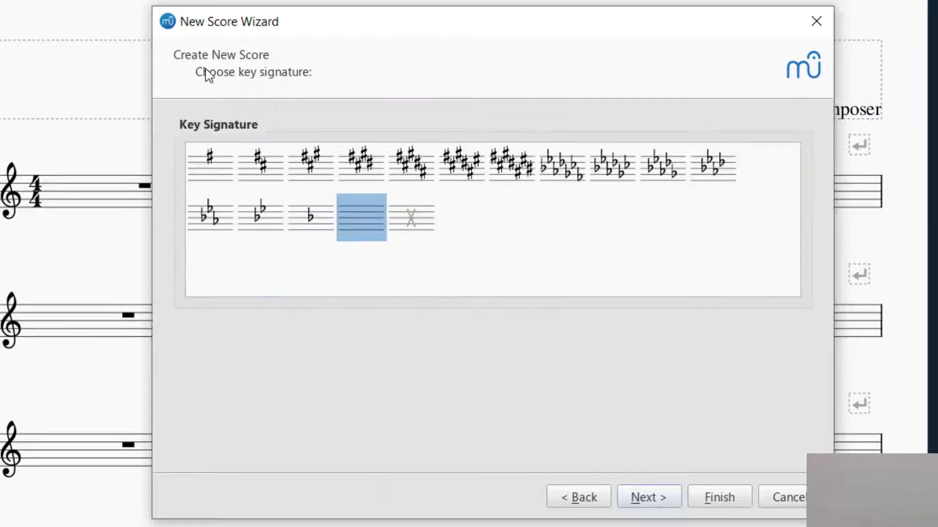
{"action": "left_click", "coordinate": [220, 160]}
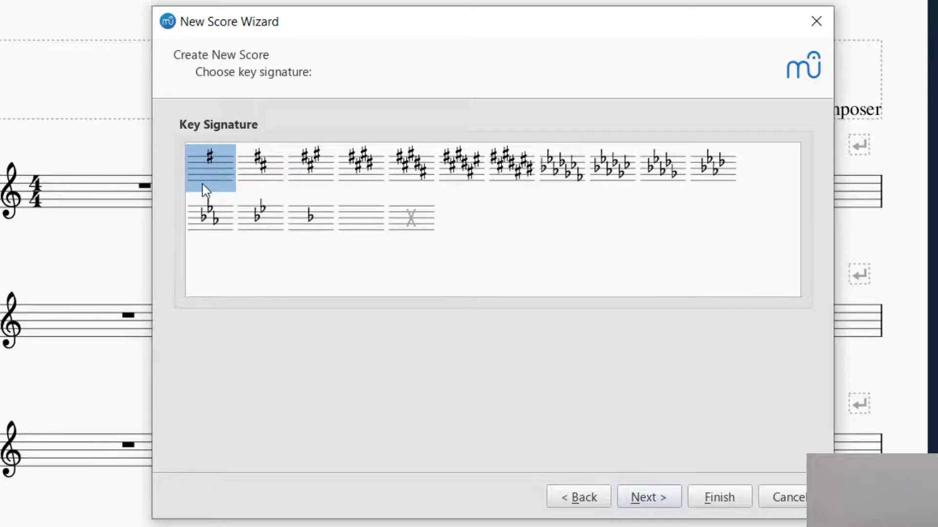
{"action": "left_click", "coordinate": [648, 497]}
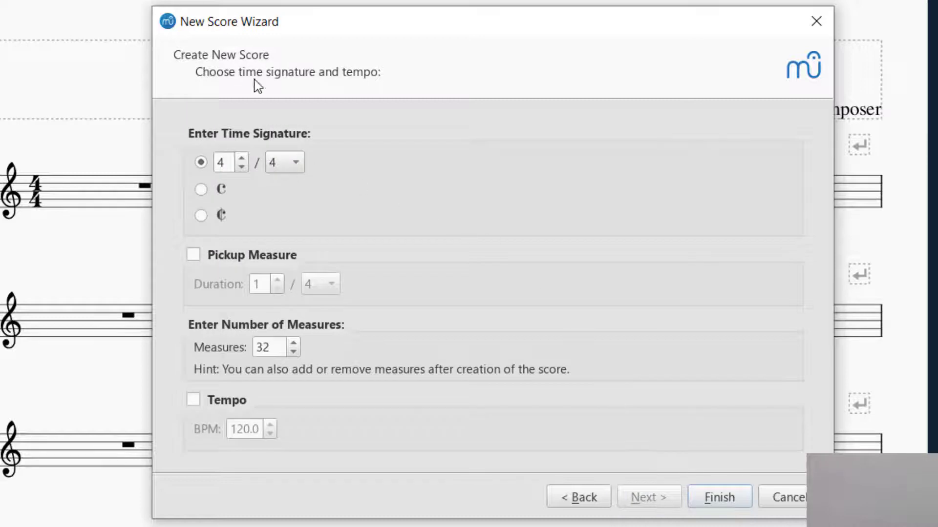
{"action": "left_click", "coordinate": [241, 157]}
{"action": "left_click", "coordinate": [283, 165]}
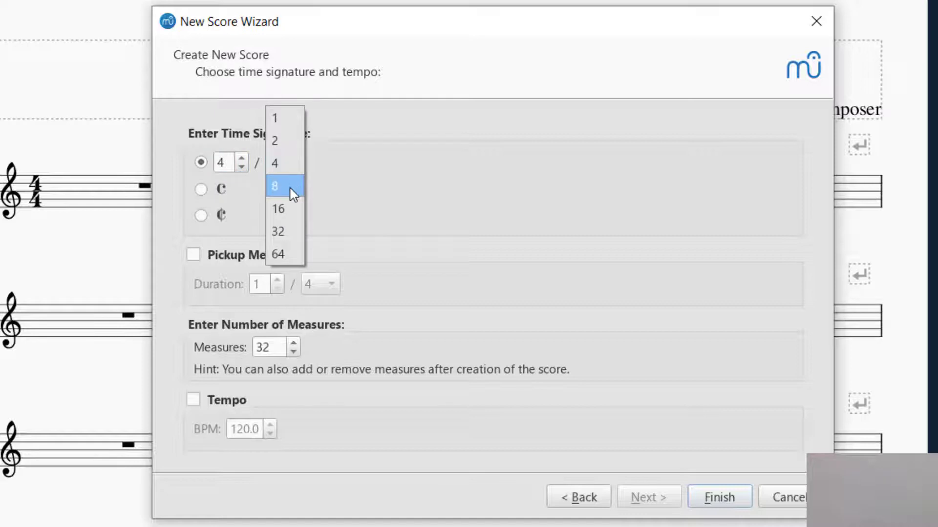
{"action": "left_click", "coordinate": [294, 170]}
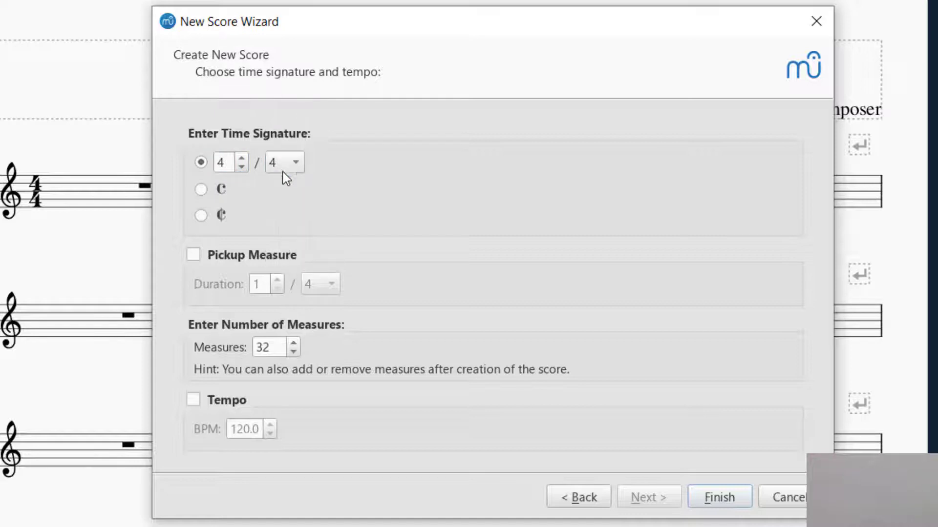
{"action": "left_click", "coordinate": [241, 167]}
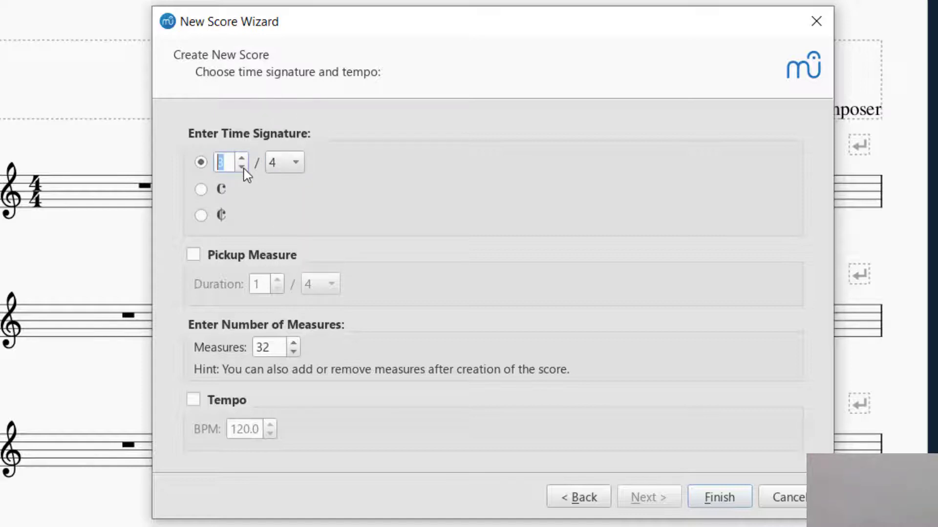
{"action": "left_click", "coordinate": [201, 169]}
{"action": "left_click", "coordinate": [204, 191]}
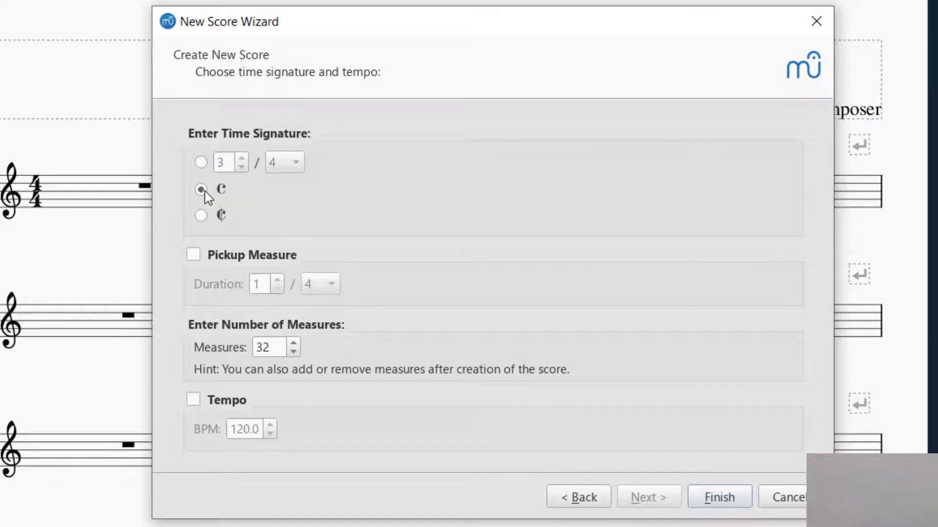
{"action": "left_click", "coordinate": [200, 163]}
Step: Add a one-quarter pickup measure and set the starting tempo to 90 BPM
{"action": "left_click", "coordinate": [196, 256]}
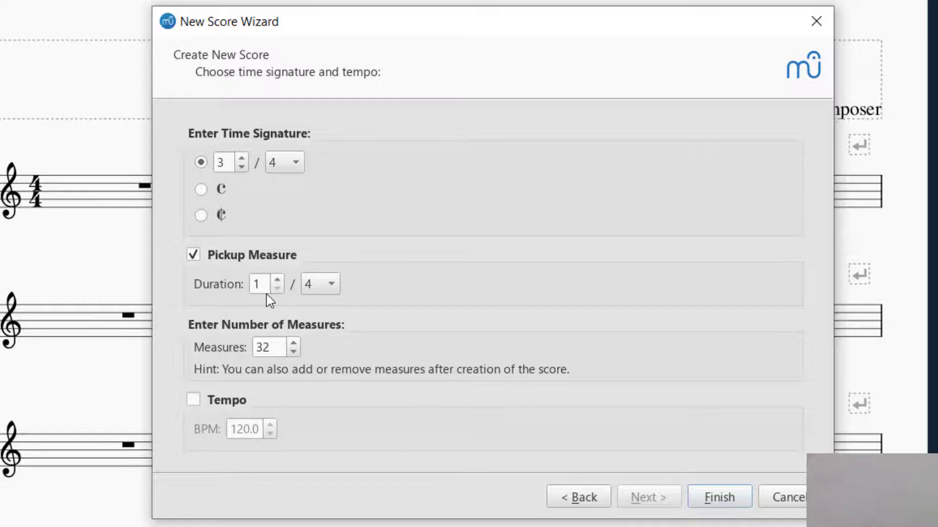
{"action": "left_click", "coordinate": [280, 278]}
{"action": "left_click", "coordinate": [278, 288]}
{"action": "left_click", "coordinate": [193, 401]}
{"action": "double_click", "coordinate": [251, 425]}
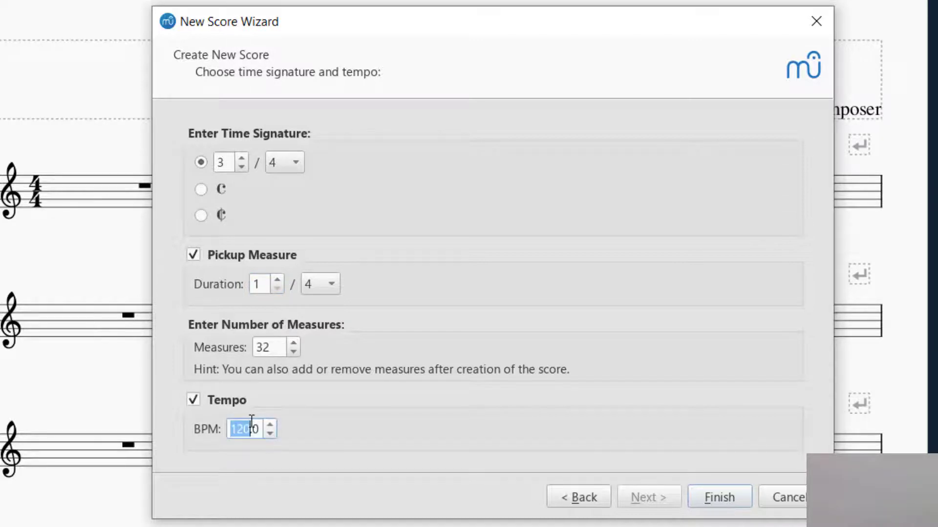
{"action": "type", "text": "90"}
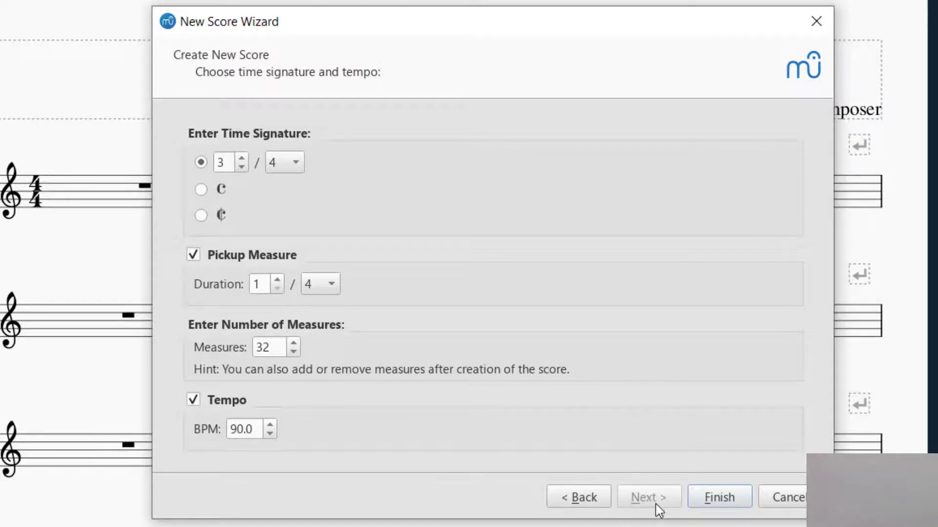
Step: Finish the wizard to create the SATB + Piano score in G major, 3/4
{"action": "left_click", "coordinate": [727, 499]}
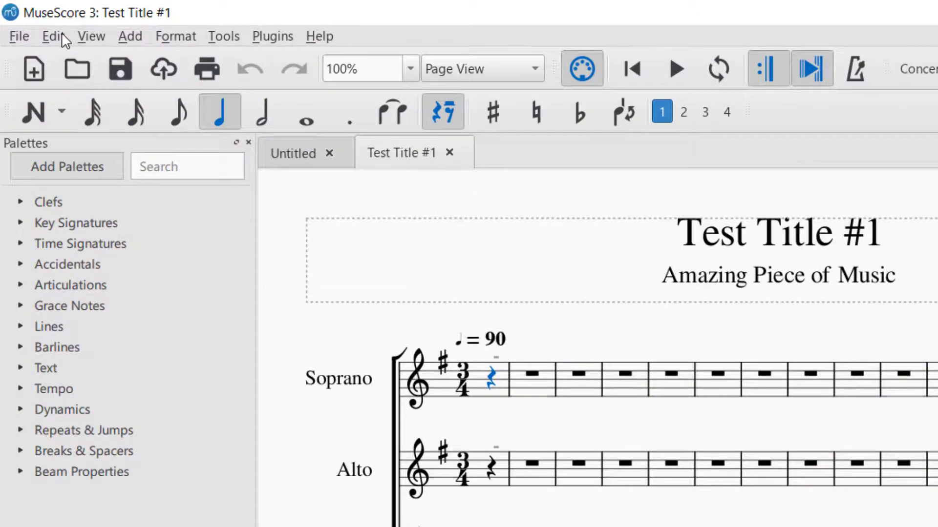
Step: Add an Organ from the Keyboards instruments through Edit > Instruments
{"action": "left_click", "coordinate": [61, 32]}
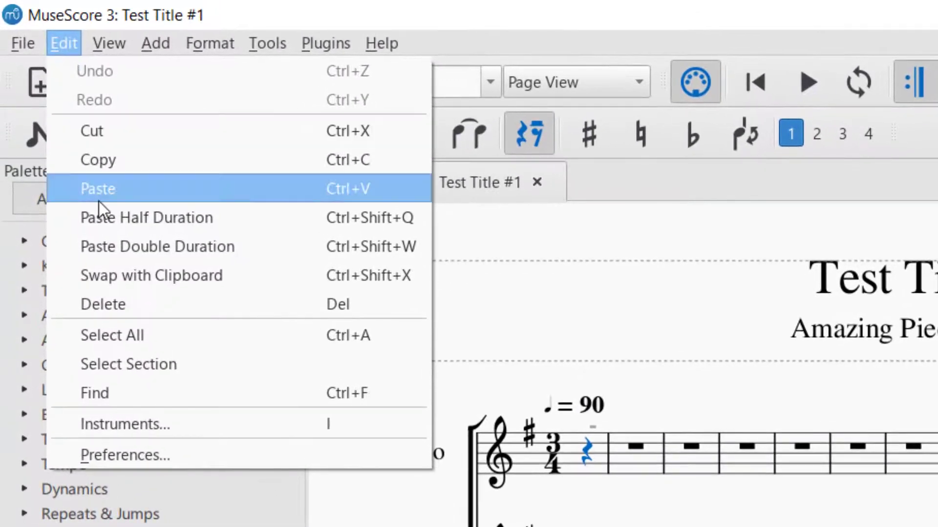
{"action": "left_click", "coordinate": [116, 420]}
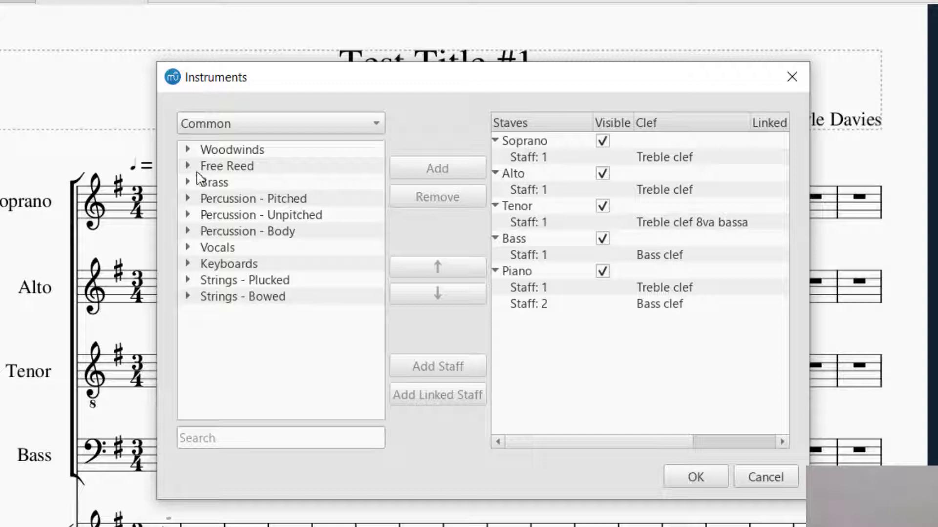
{"action": "left_click", "coordinate": [188, 265]}
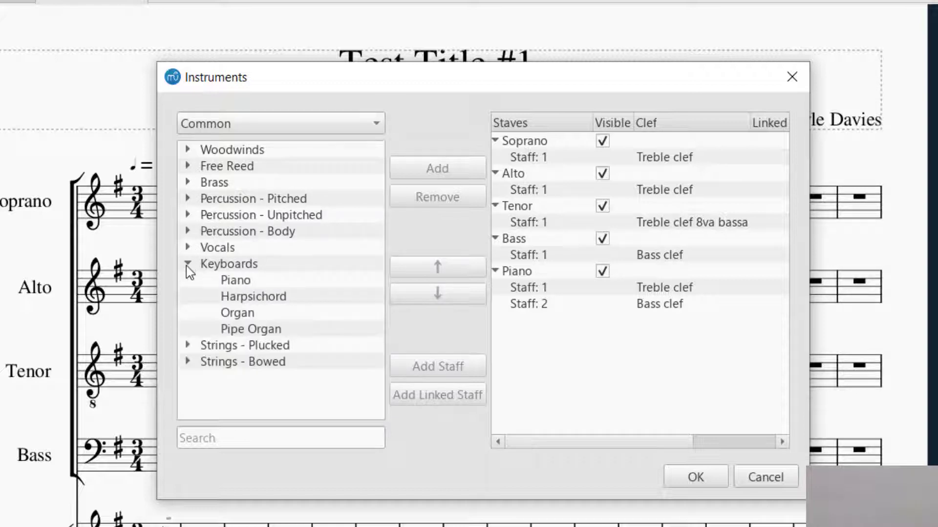
{"action": "left_click", "coordinate": [237, 322]}
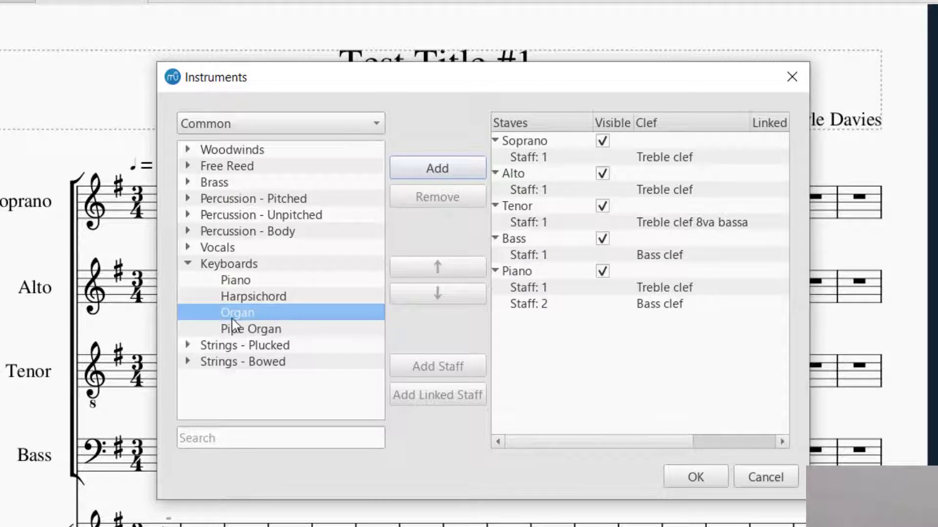
{"action": "left_click", "coordinate": [456, 177]}
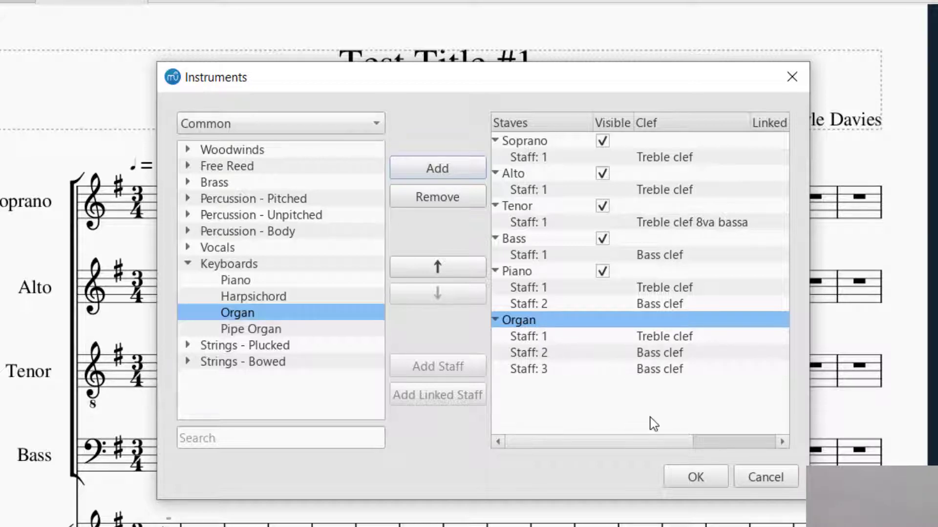
{"action": "left_click", "coordinate": [694, 476]}
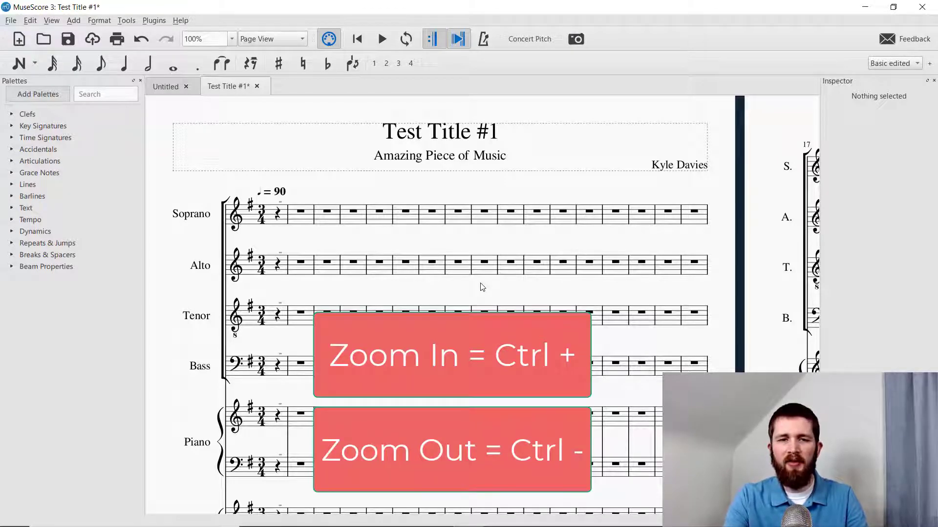
{"action": "key", "text": "ctrl+plus"}
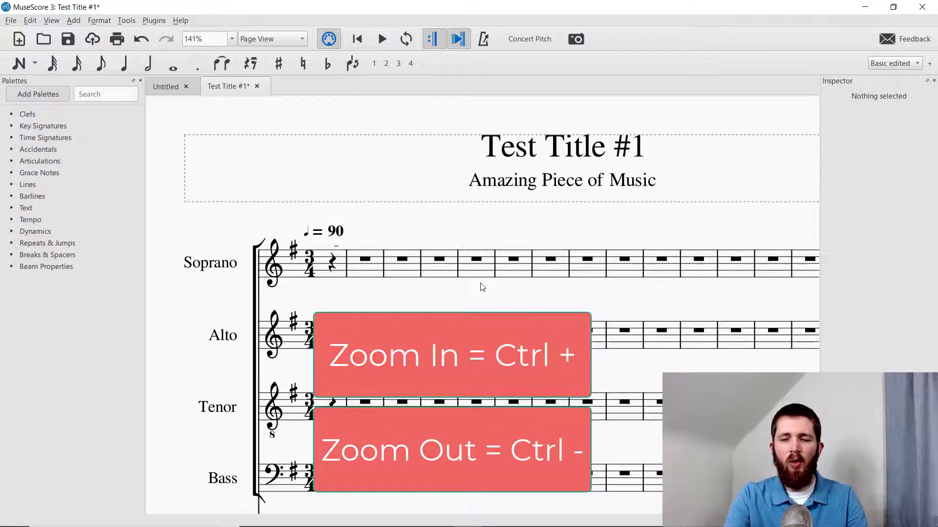
{"action": "key", "text": "ctrl+minus"}
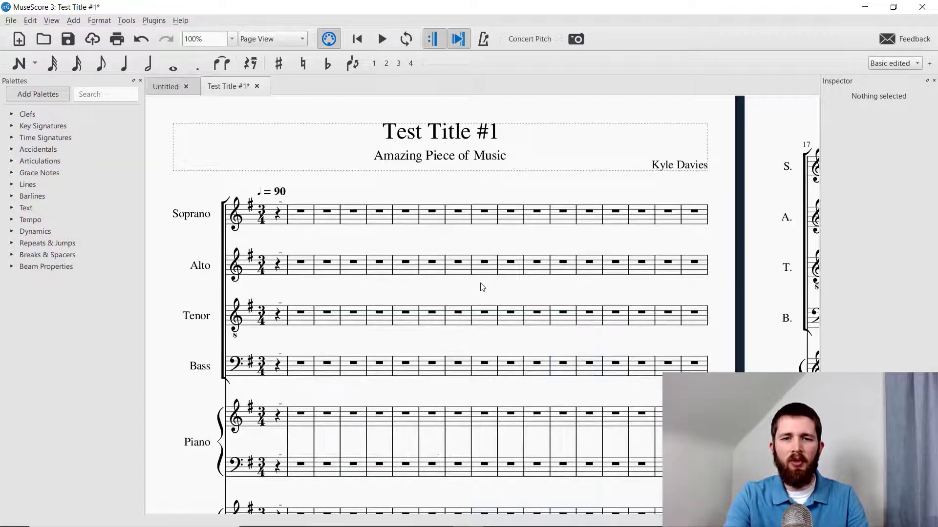
{"action": "key", "text": "ctrl+minus"}
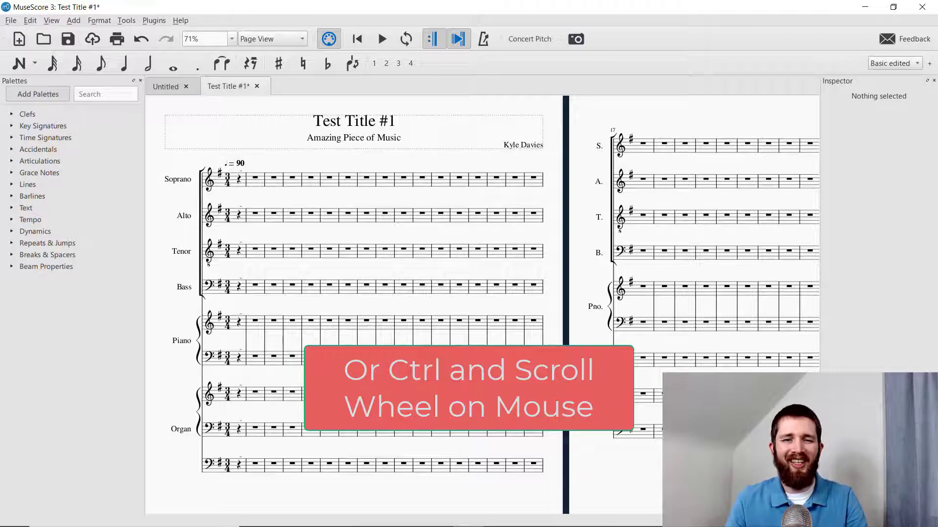
{"action": "scroll", "coordinate": [335, 358], "scroll_direction": "up", "scroll_amount": 5}
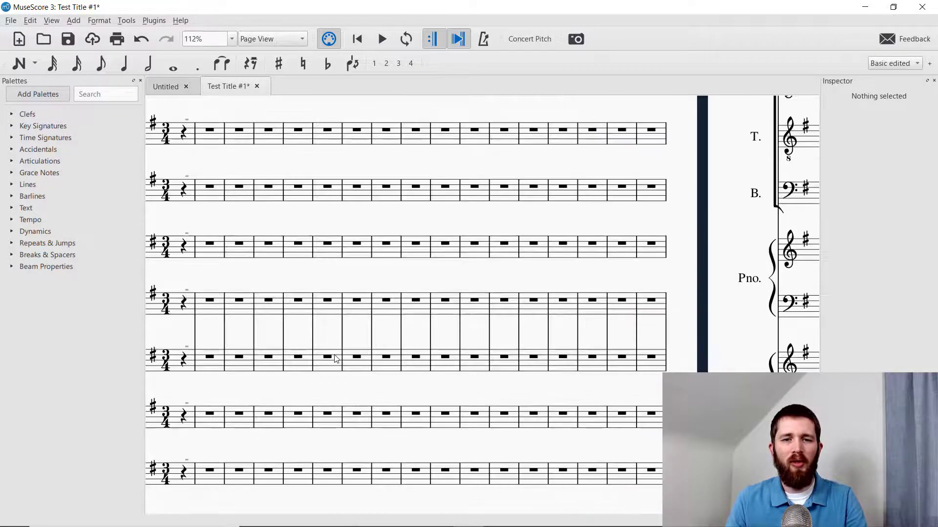
{"action": "scroll", "coordinate": [335, 359], "scroll_direction": "down", "scroll_amount": 4}
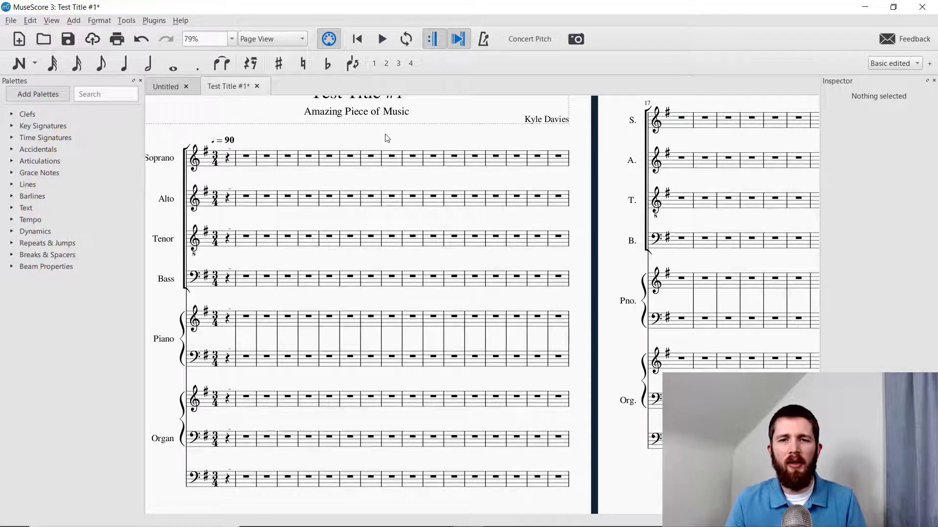
{"action": "mouse_move", "coordinate": [367, 140]}
{"action": "left_mouse_down"}
{"action": "mouse_move", "coordinate": [454, 201]}
{"action": "mouse_move", "coordinate": [397, 178]}
{"action": "mouse_move", "coordinate": [343, 211]}
{"action": "mouse_move", "coordinate": [322, 137]}
{"action": "mouse_move", "coordinate": [359, 153]}
{"action": "left_mouse_up"}
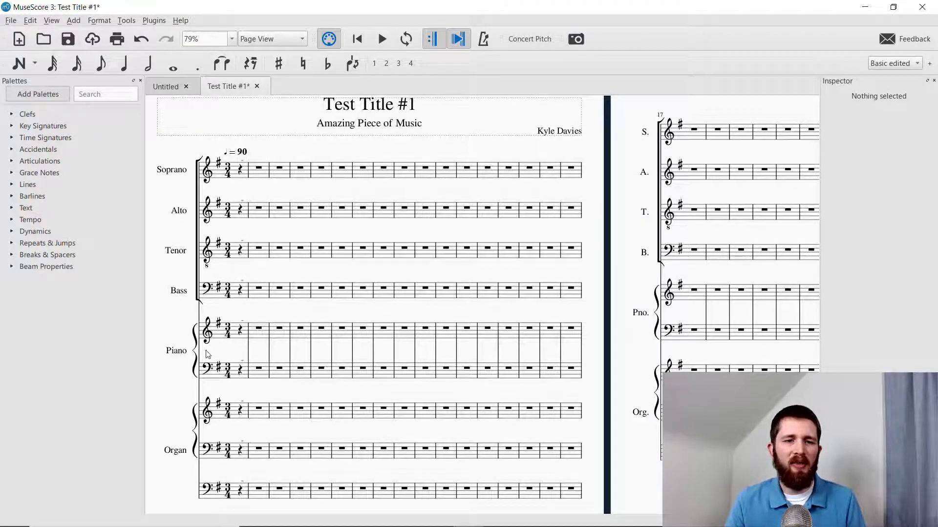
Step: Move the Organ up five places to the top of the Instruments list and apply
{"action": "left_click", "coordinate": [30, 20]}
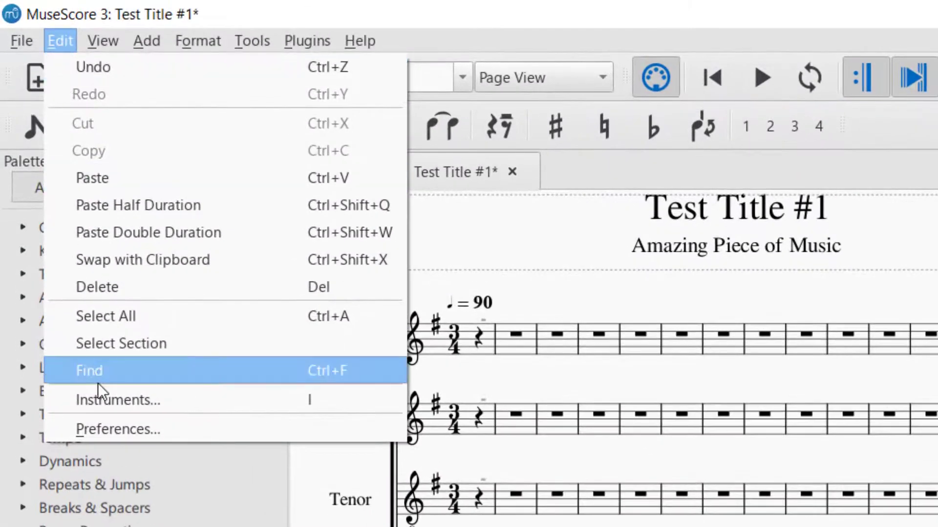
{"action": "left_click", "coordinate": [64, 254]}
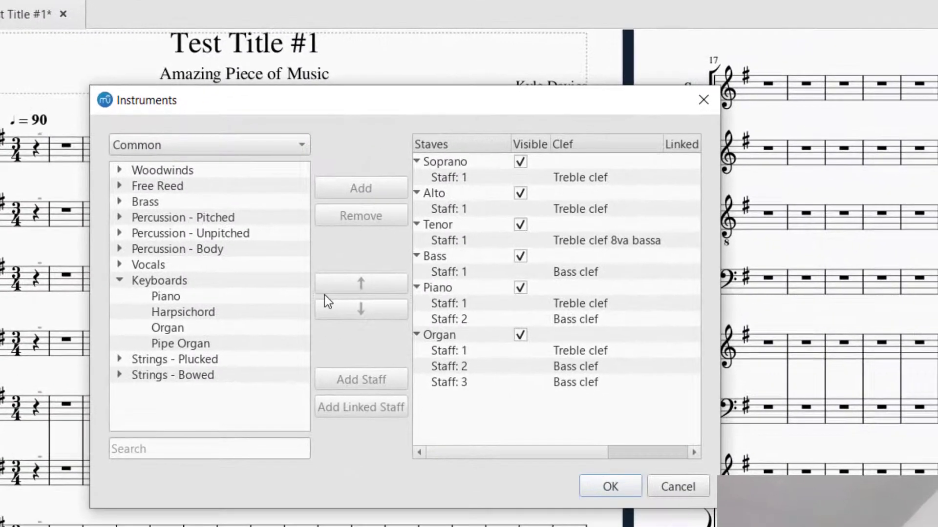
{"action": "left_click", "coordinate": [457, 334]}
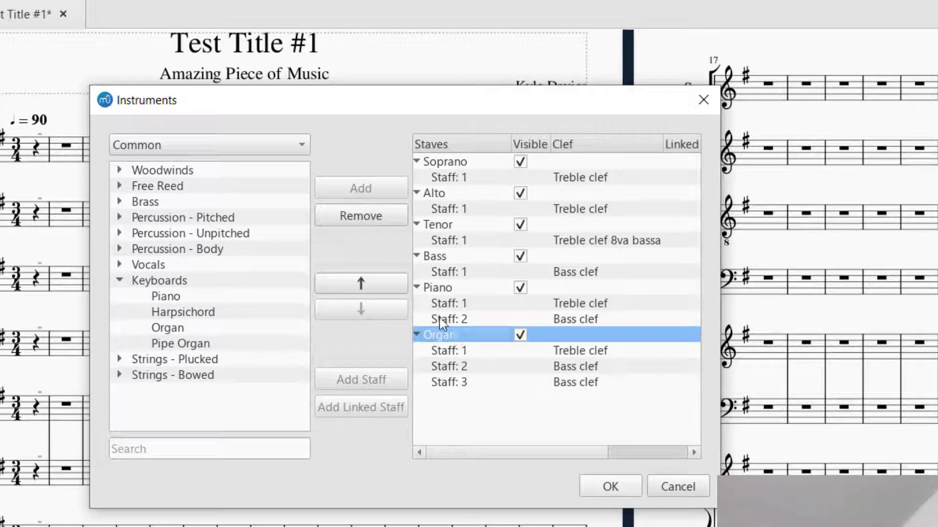
{"action": "left_click", "coordinate": [370, 284]}
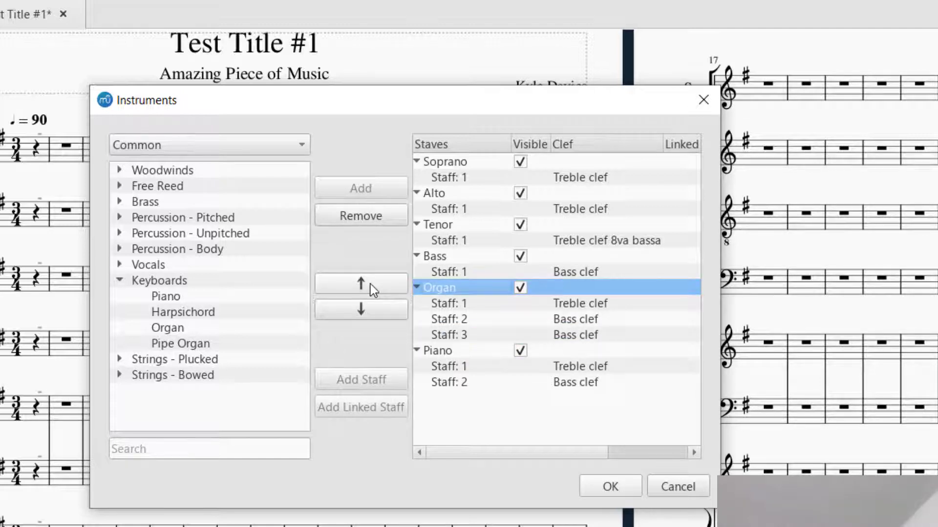
{"action": "left_click", "coordinate": [370, 284]}
{"action": "left_click", "coordinate": [371, 283]}
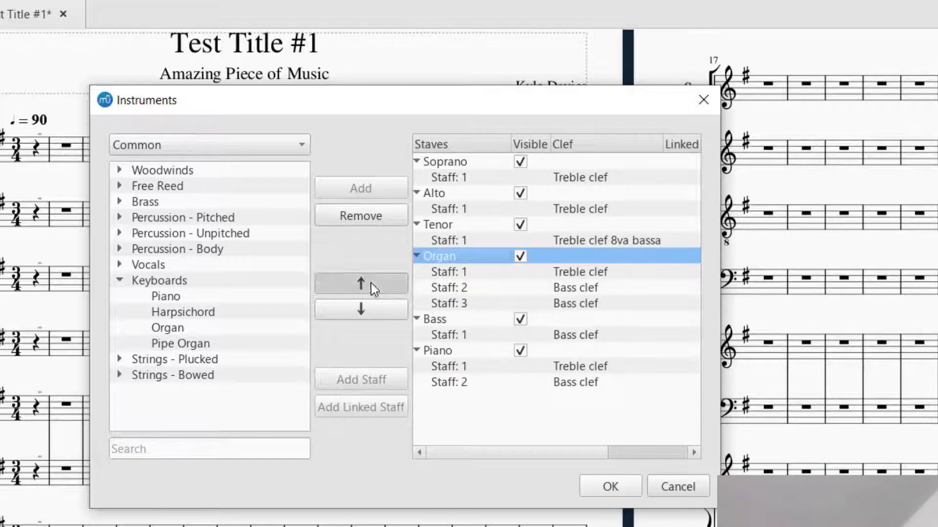
{"action": "left_click", "coordinate": [371, 283]}
{"action": "left_click", "coordinate": [371, 282]}
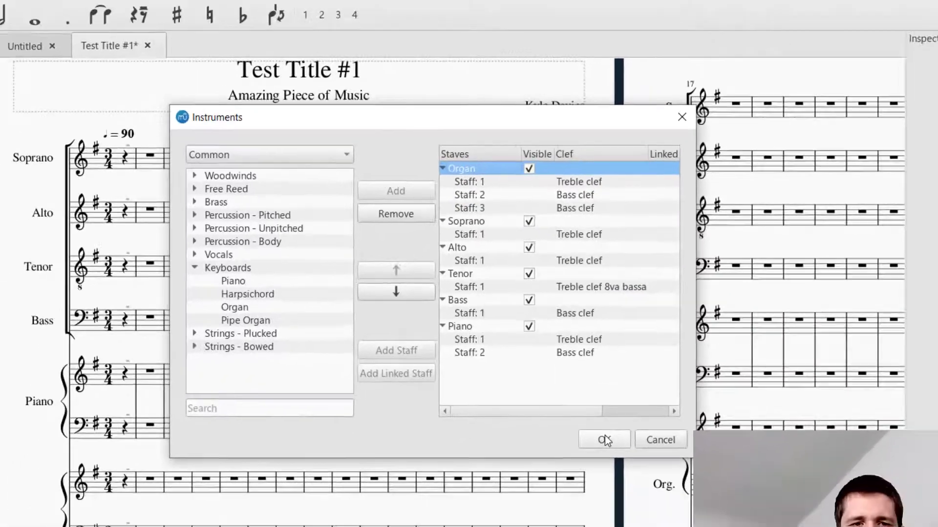
{"action": "left_click", "coordinate": [610, 486]}
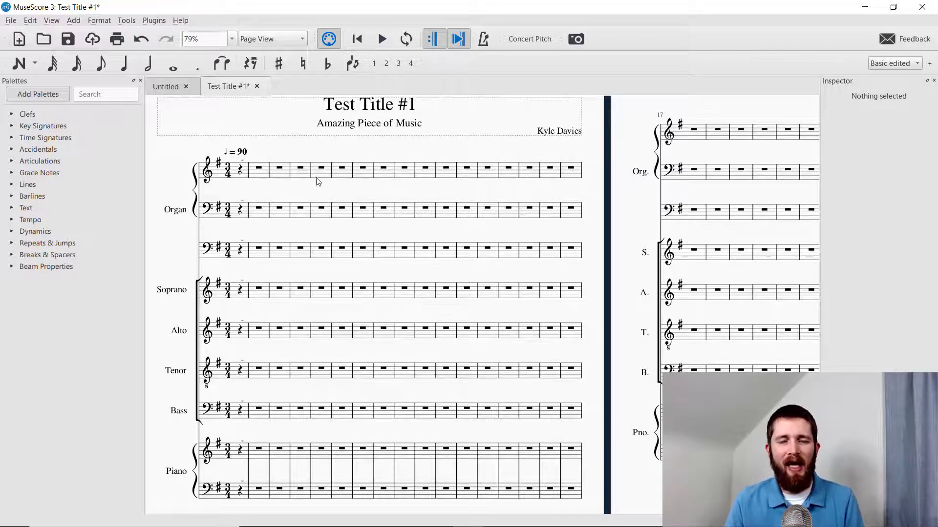
Step: Replace the score title 'Test Title #1' with 'Changed Title'
{"action": "left_click_drag", "start_coordinate": [330, 155], "coordinate": [335, 173]}
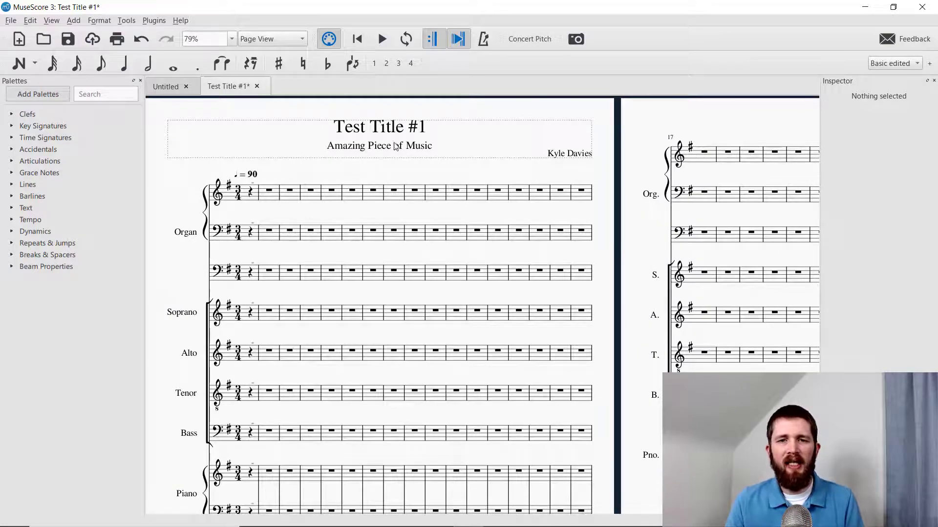
{"action": "left_click", "coordinate": [381, 132]}
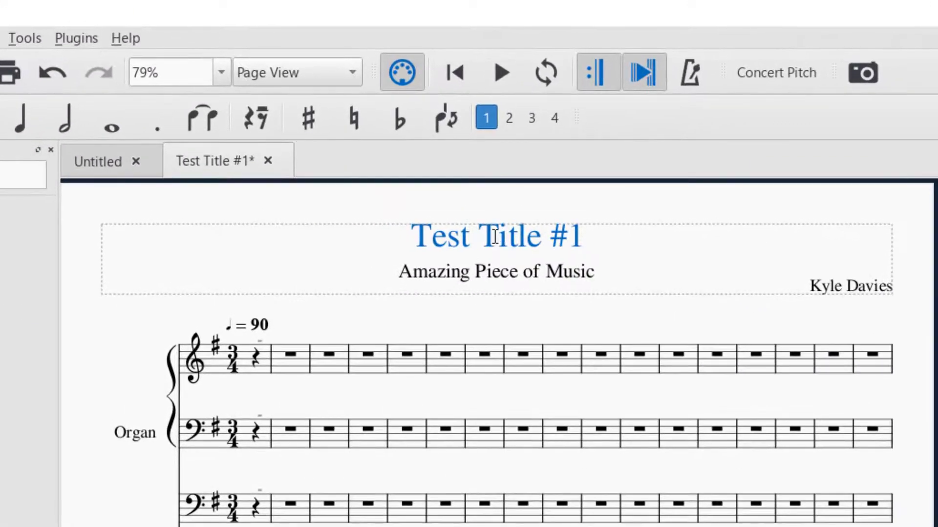
{"action": "double_click", "coordinate": [494, 237]}
{"action": "left_click", "coordinate": [446, 232]}
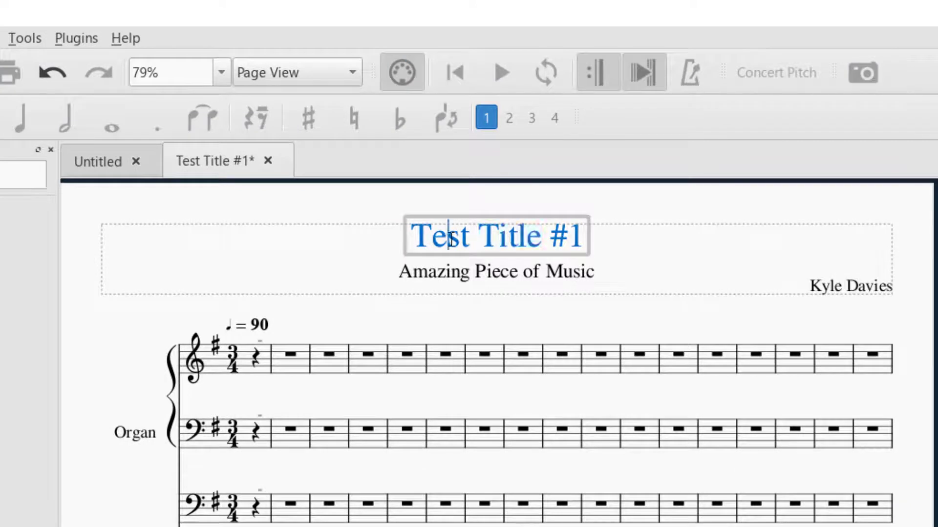
{"action": "double_click", "coordinate": [446, 234]}
{"action": "left_click", "coordinate": [426, 239]}
{"action": "left_click_drag", "start_coordinate": [424, 240], "coordinate": [580, 242]}
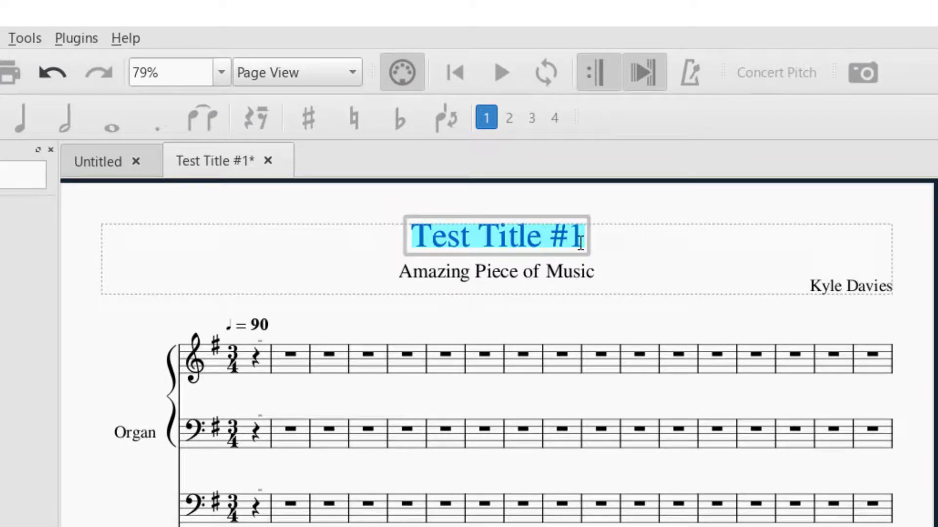
{"action": "type", "text": "Changed"}
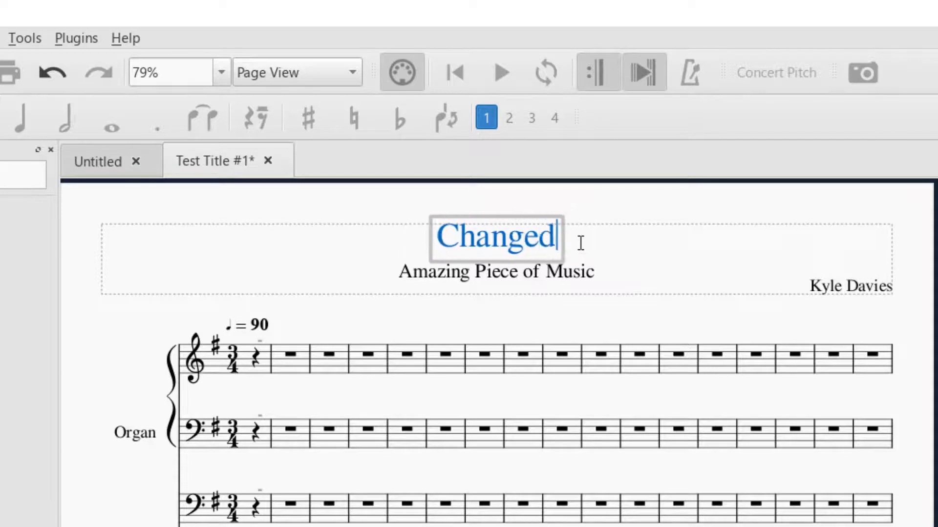
{"action": "type", "text": " Title"}
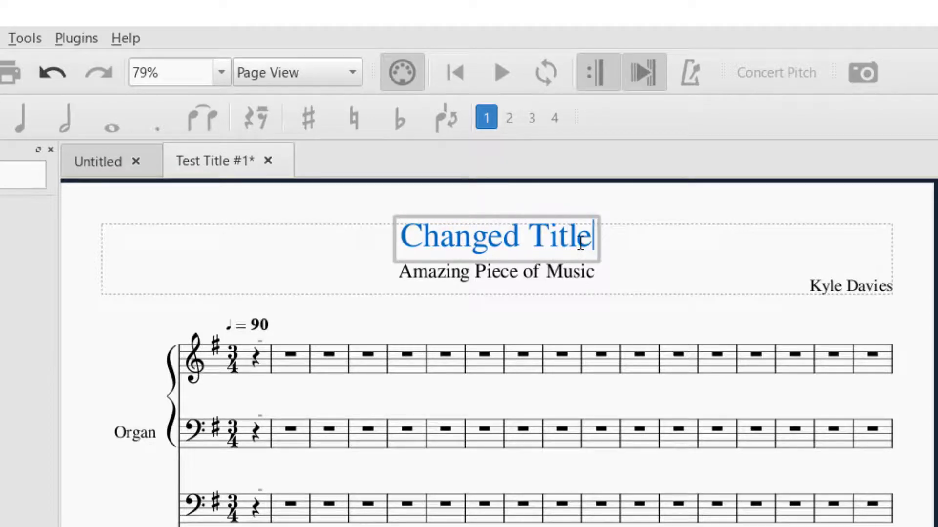
Step: Delete the 'Amazing Piece of Music' subtitle from the score
{"action": "left_click", "coordinate": [535, 278]}
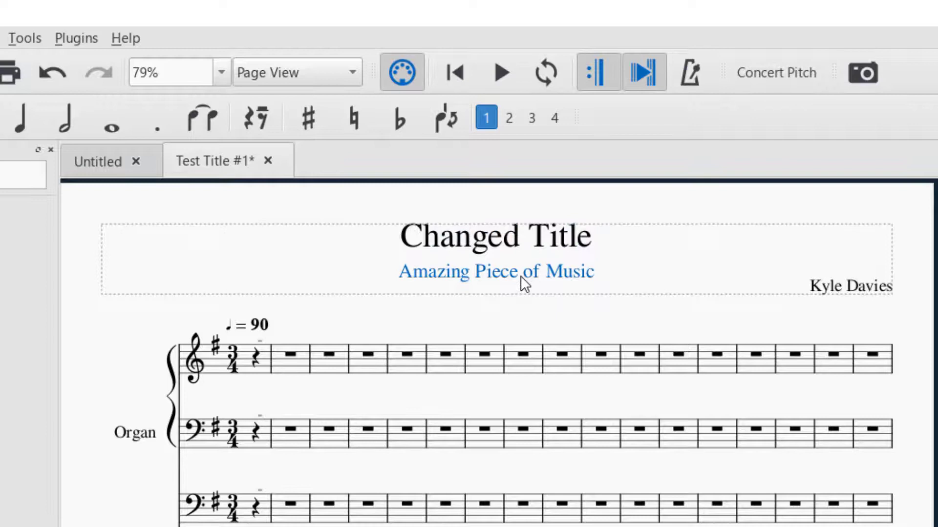
{"action": "double_click", "coordinate": [521, 277]}
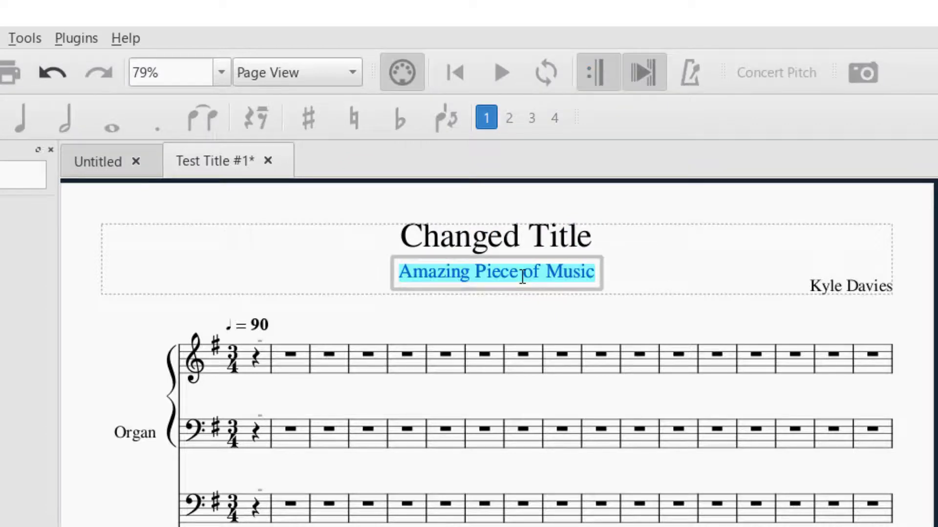
{"action": "key", "text": "BackSpace"}
{"action": "key", "text": "Escape"}
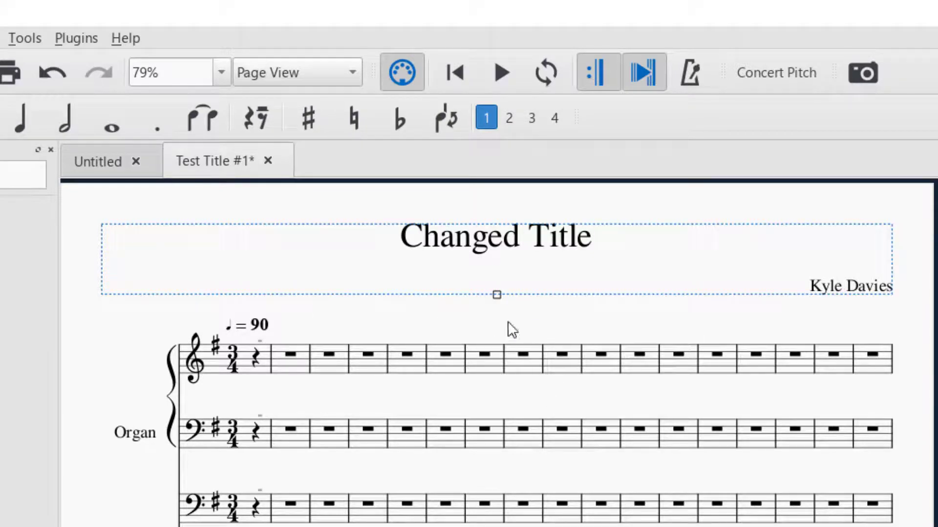
{"action": "left_click_drag", "start_coordinate": [416, 312], "coordinate": [394, 260]}
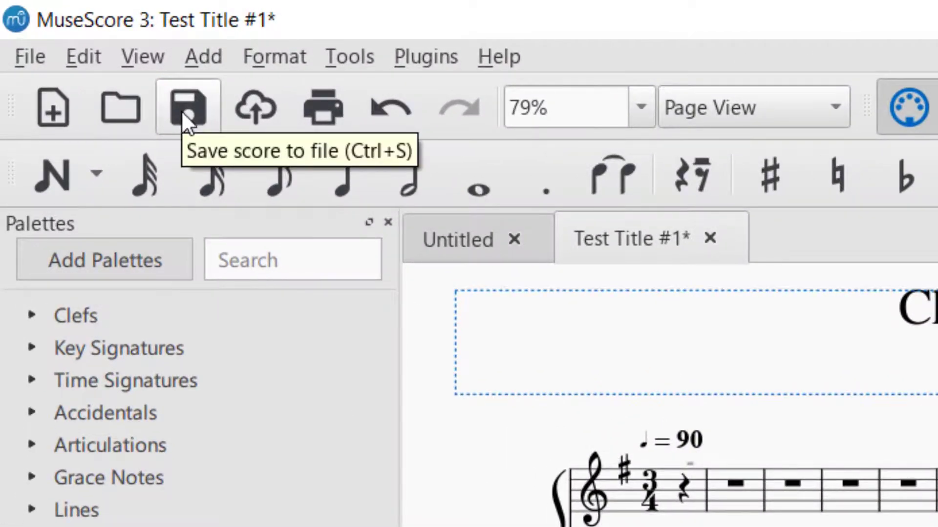
Step: Start saving from the toolbar and from File > Save, cancelling the Save Score dialog both times
{"action": "left_click", "coordinate": [182, 111]}
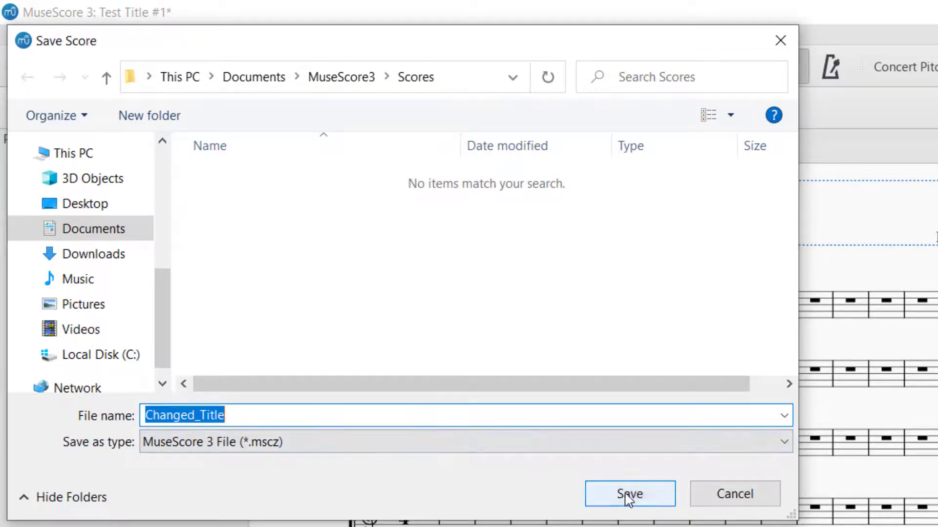
{"action": "left_click", "coordinate": [724, 495]}
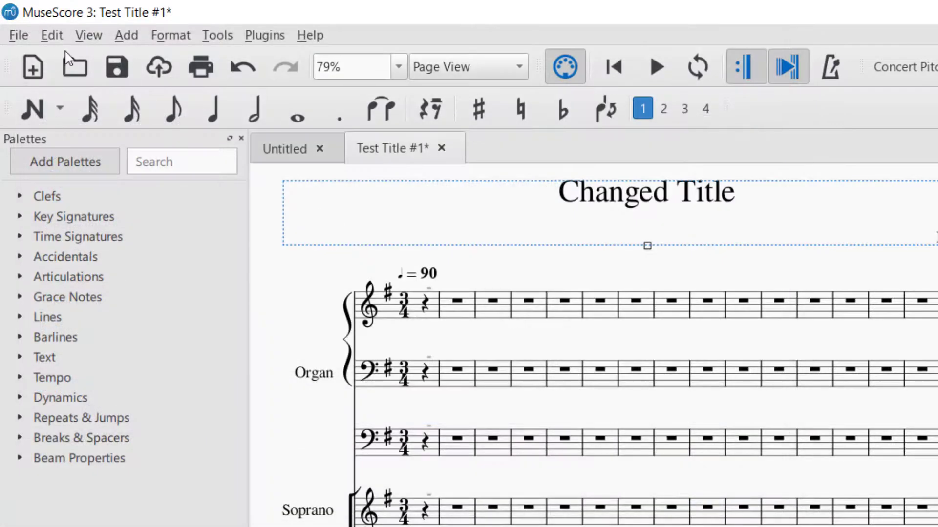
{"action": "left_click", "coordinate": [18, 33]}
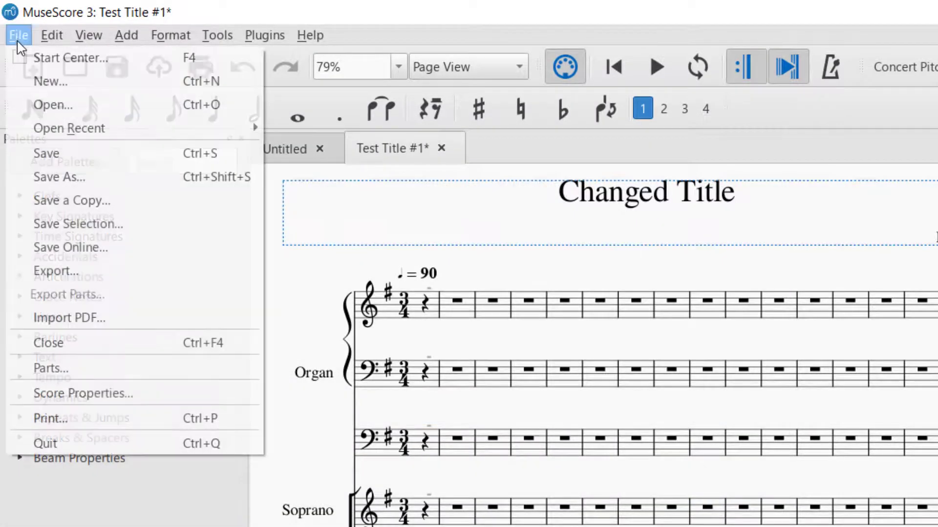
{"action": "left_click", "coordinate": [45, 153]}
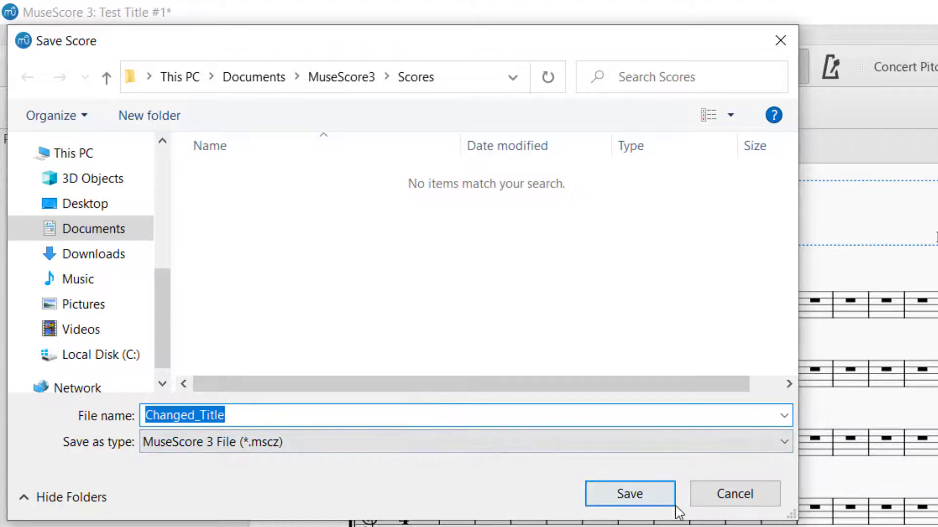
{"action": "left_click", "coordinate": [730, 503]}
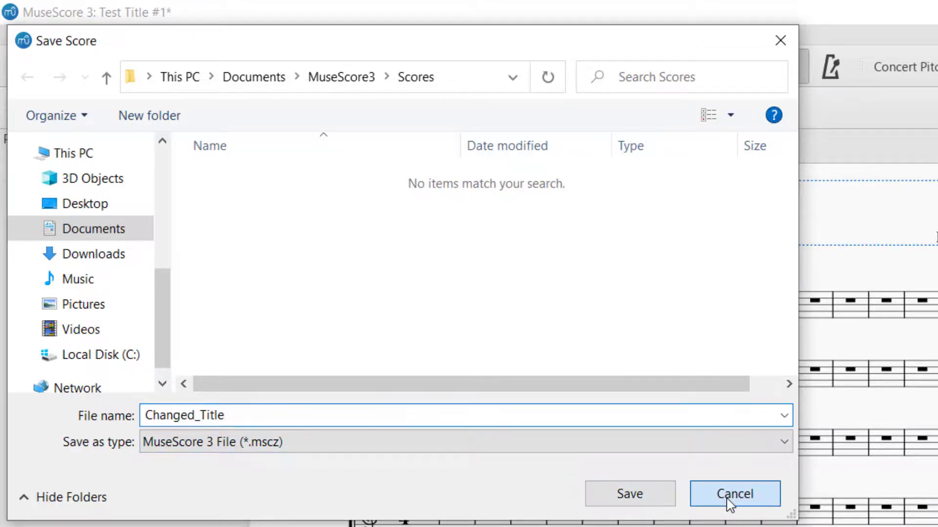
{"action": "left_click", "coordinate": [20, 36]}
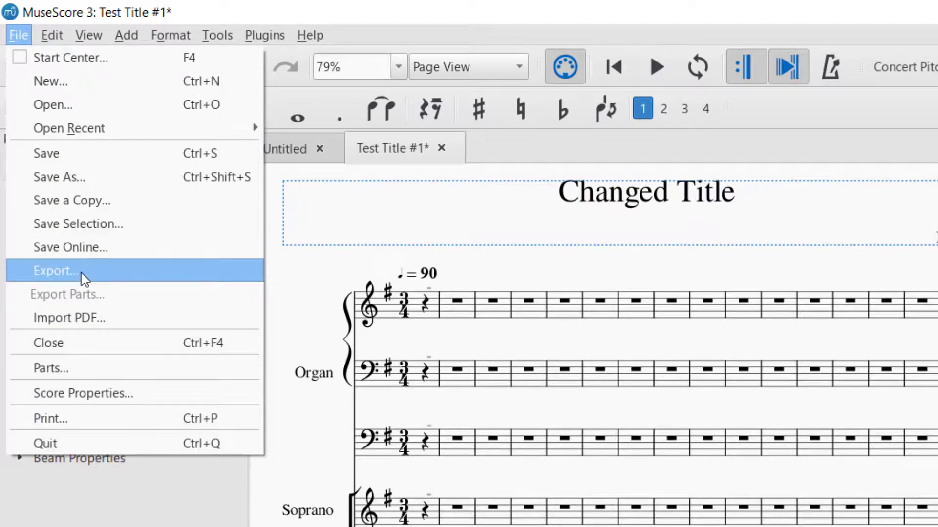
Step: Open the PDF export window to review the file type and name, then cancel without exporting
{"action": "left_click", "coordinate": [55, 271]}
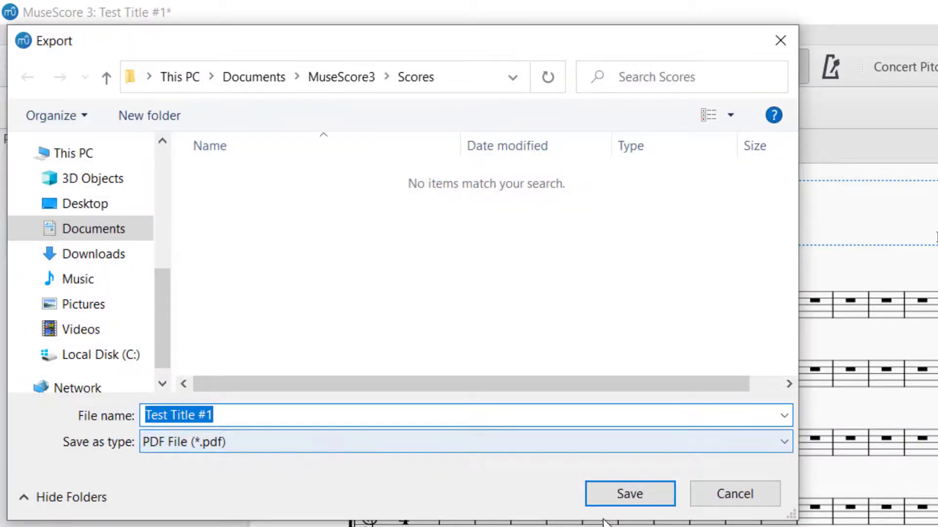
{"action": "left_click", "coordinate": [748, 508]}
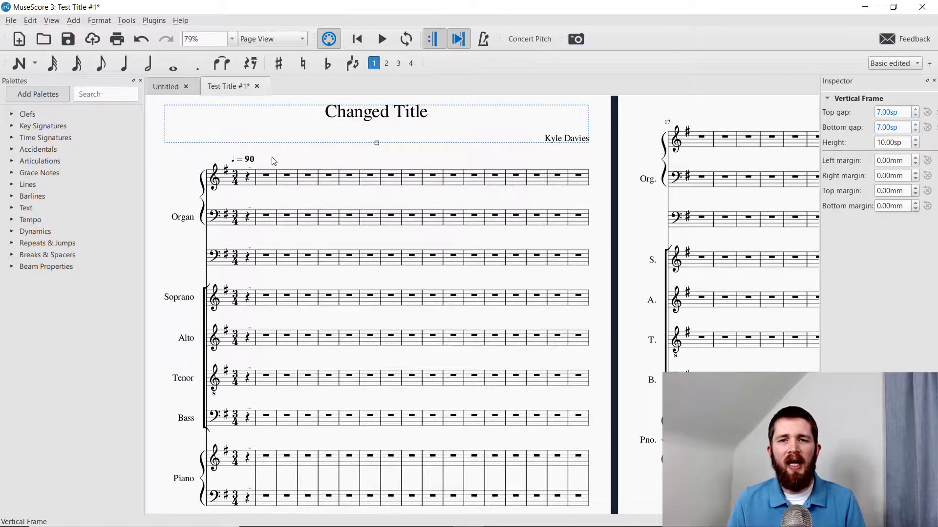
{"action": "left_click_drag", "start_coordinate": [325, 161], "coordinate": [313, 161]}
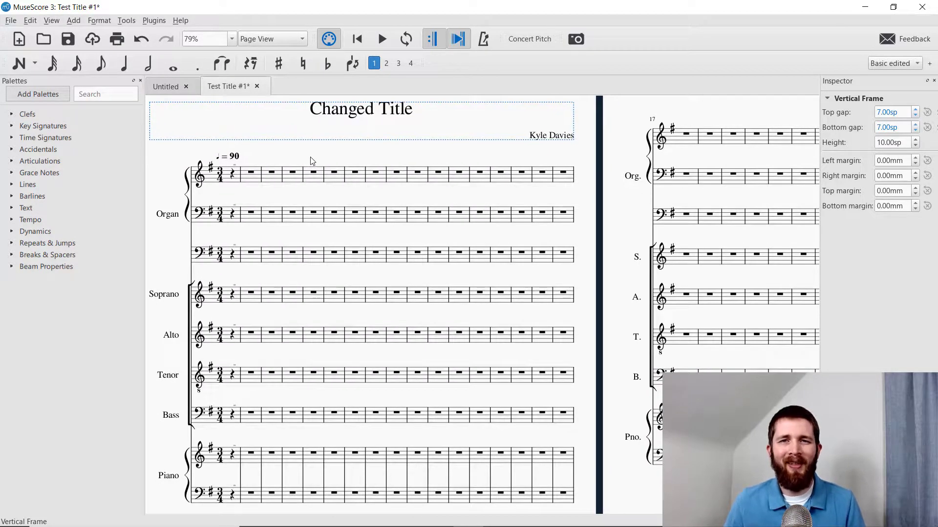